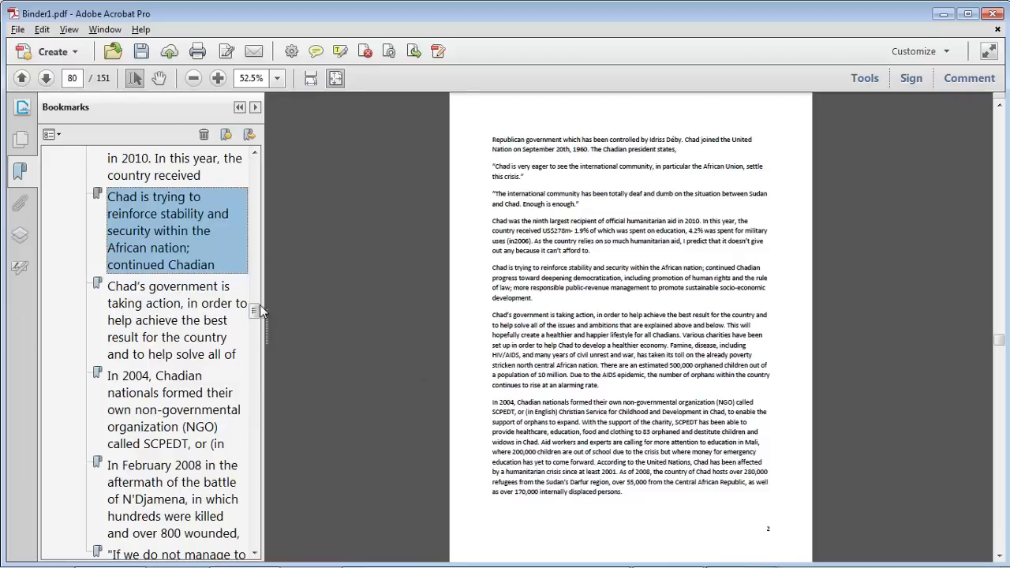
- Review the combined Binder1.pdf by browsing its bookmarks from the beginning and its page thumbnails
scroll(158, 339, up, 15)
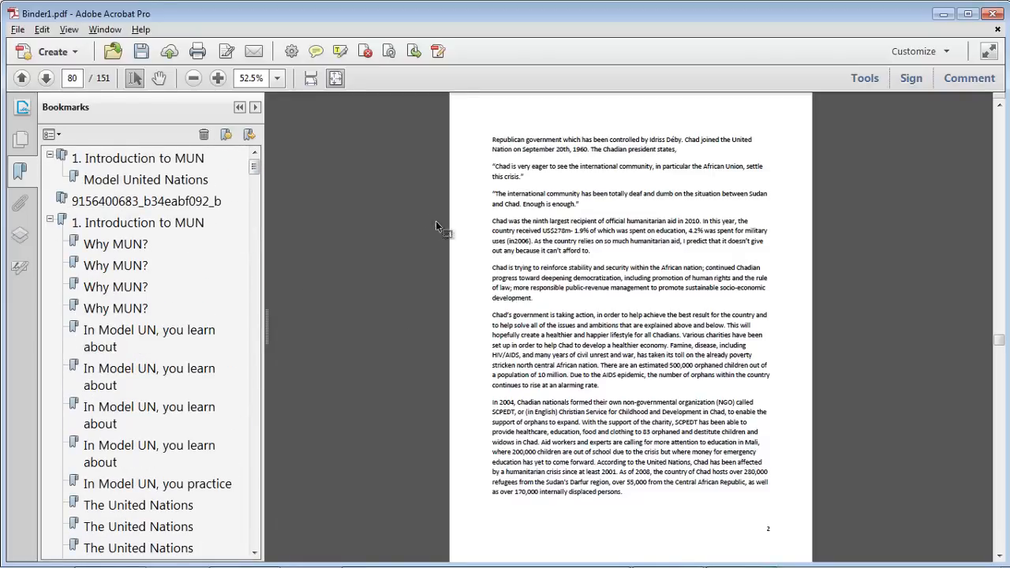
click(20, 139)
scroll(221, 232, up, 10)
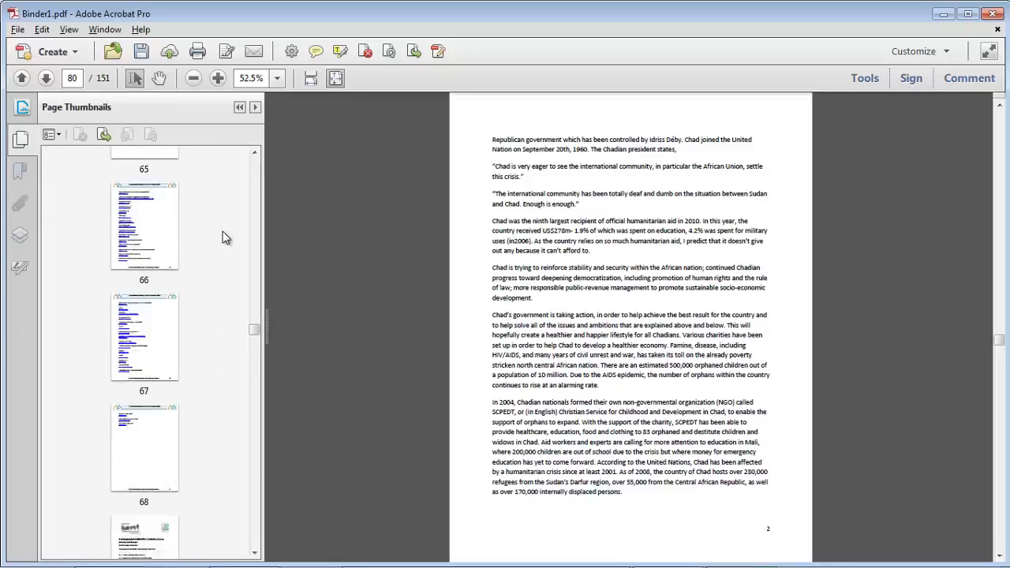
click(20, 170)
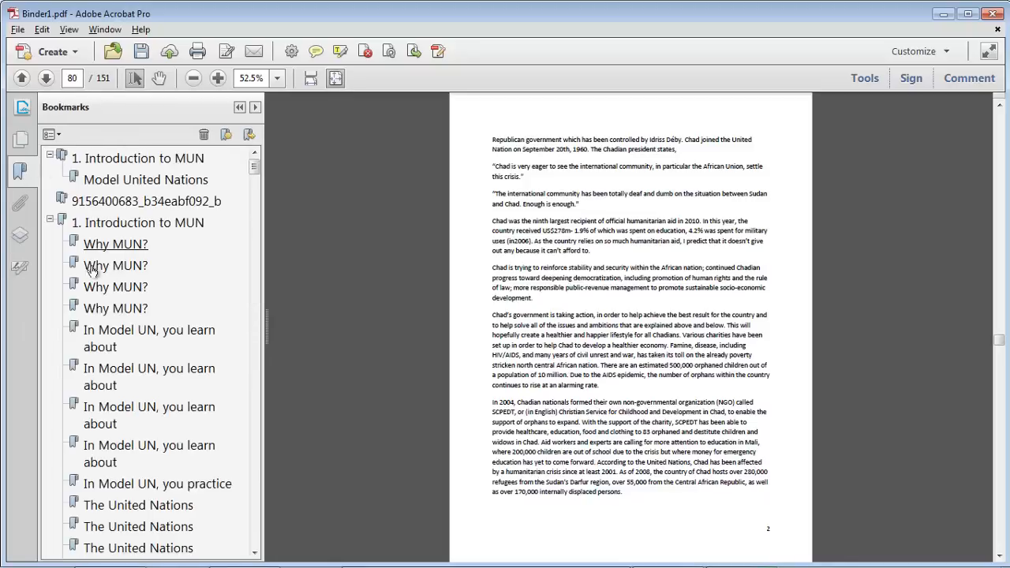
scroll(161, 286, down, 3)
click(17, 140)
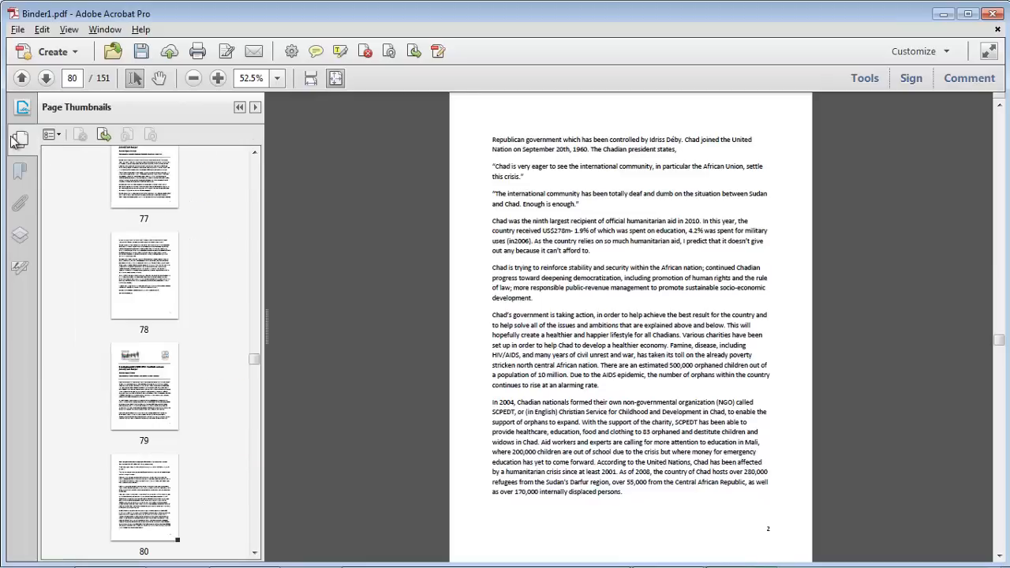
scroll(184, 264, up, 5)
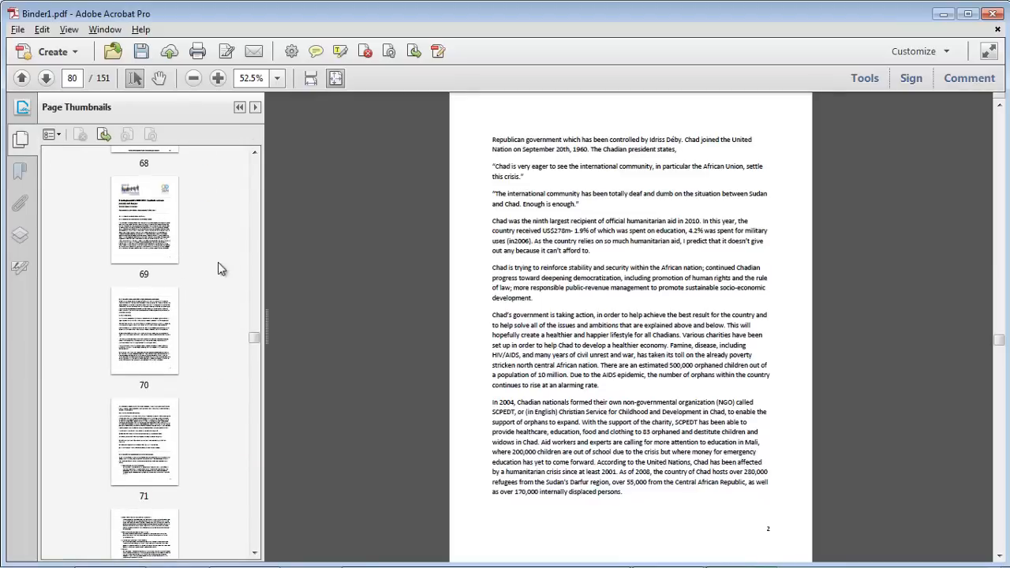
- Create a PDF portfolio with the Grid layout and add the Bucks_Countywide_MUN_Handbook_2013 file to it
click(76, 56)
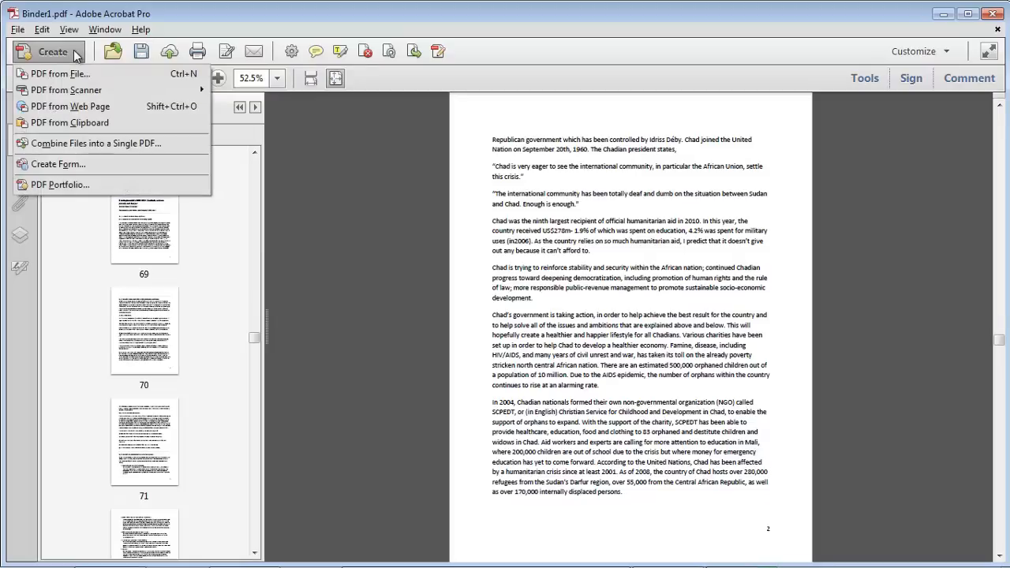
click(63, 187)
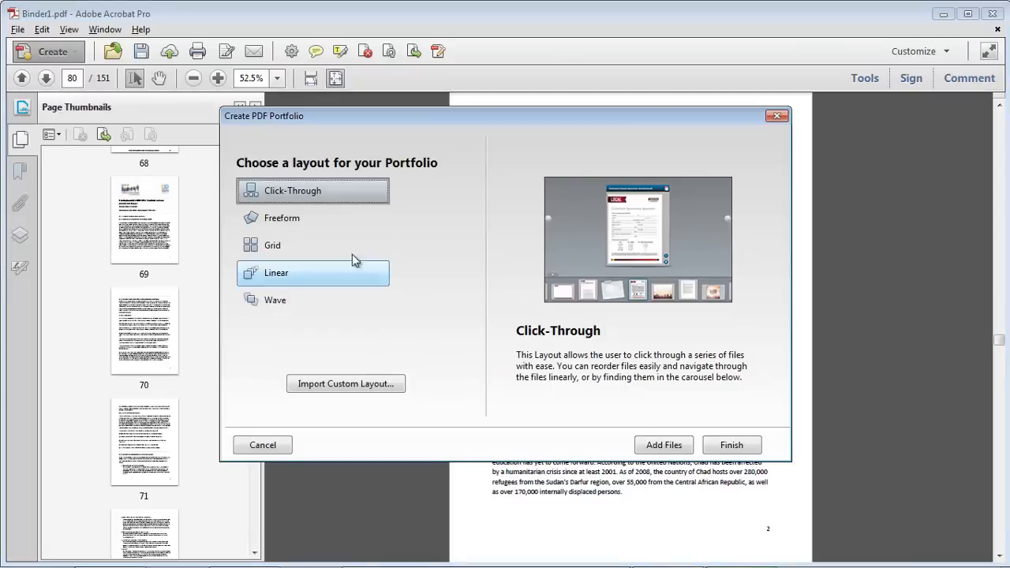
click(298, 240)
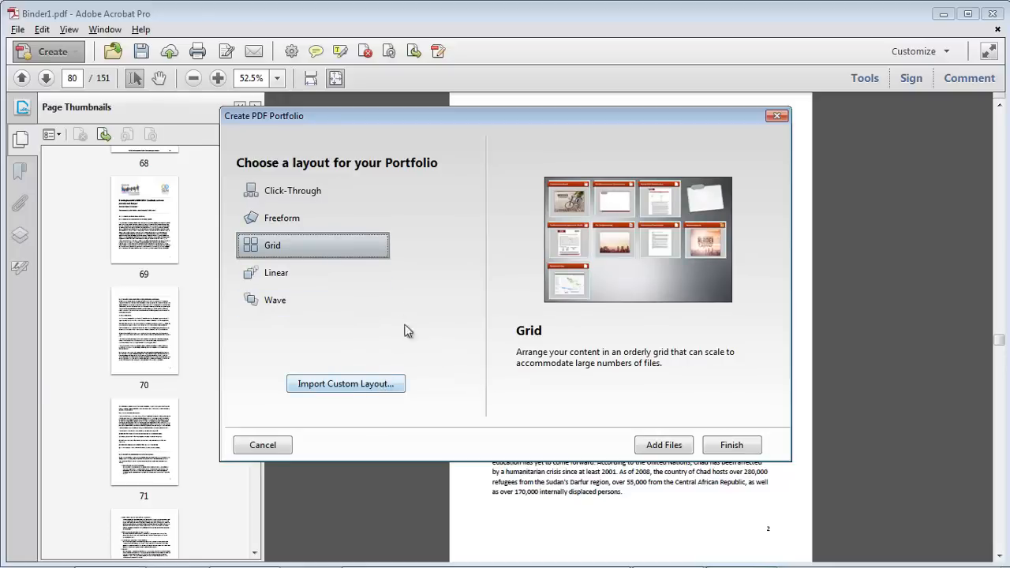
click(660, 446)
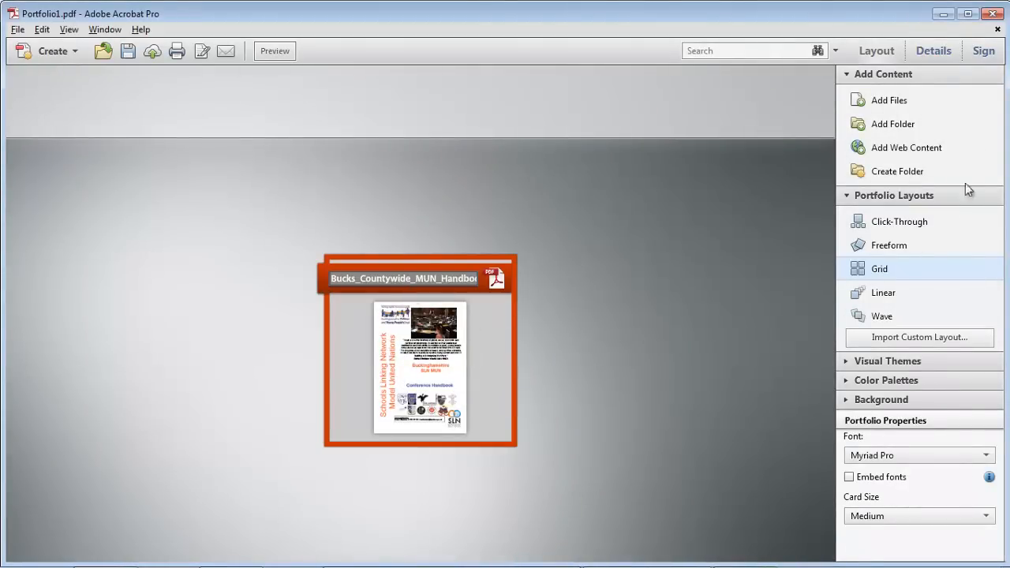
- Add the HMUN2011_Awards_Final workbook to the portfolio and change the portfolio layout to Freeform
click(874, 102)
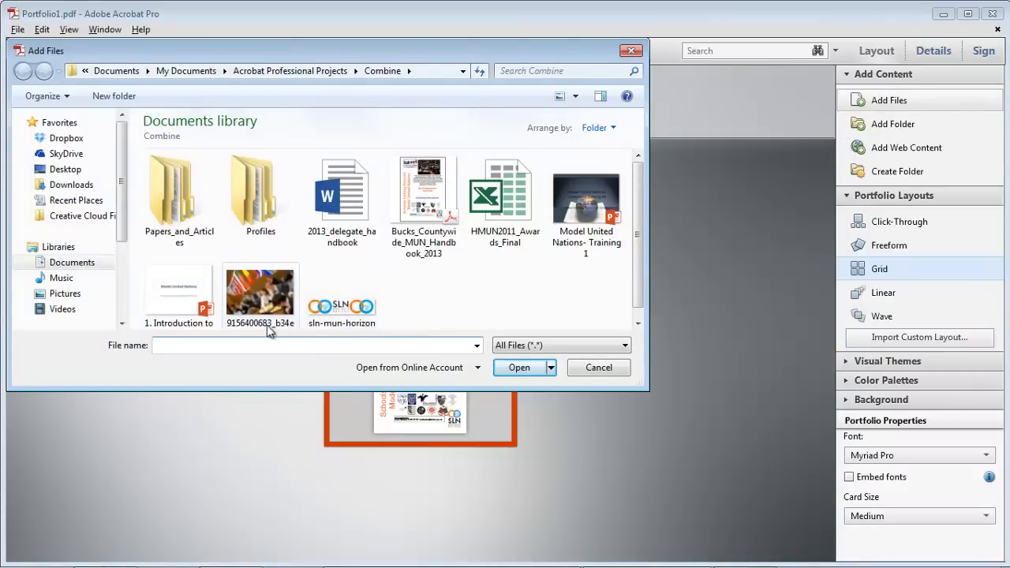
double_click(502, 197)
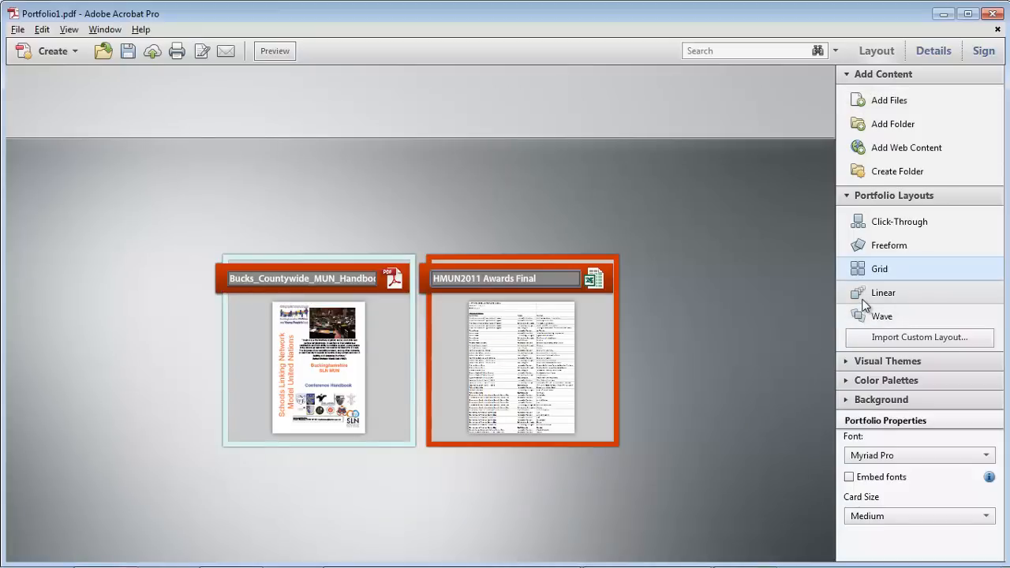
click(869, 246)
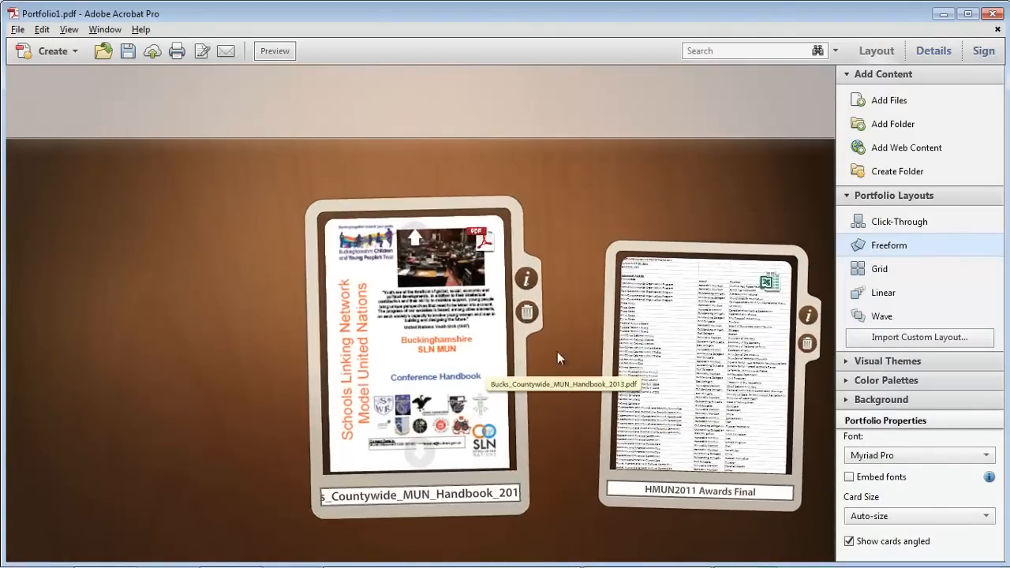
- Start adding a folder to the portfolio, and examine the contents of Papers_and_Articles in the Combine folder in Windows Explorer
click(877, 131)
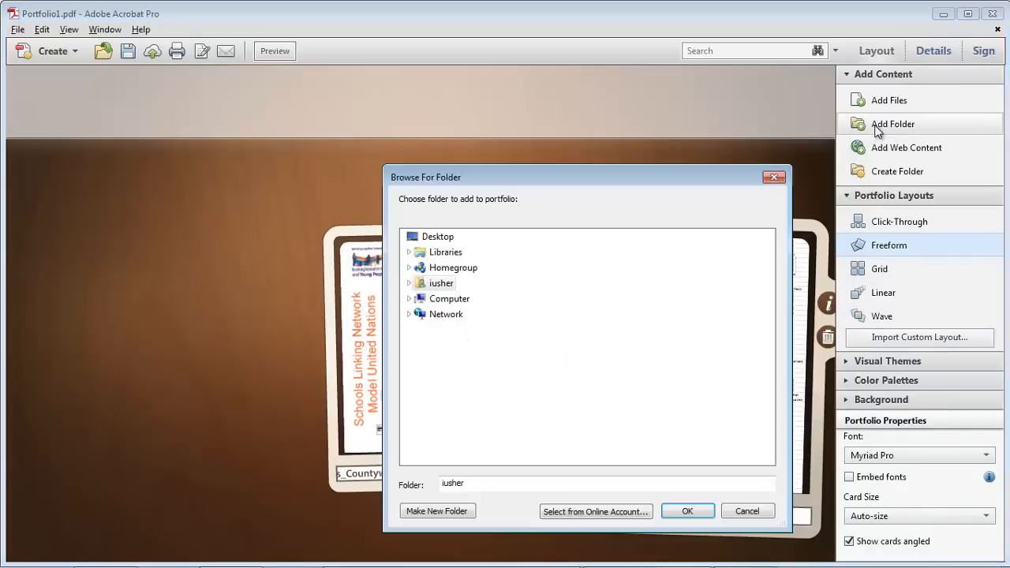
key(alt+Tab)
key(alt+Tab)
key(alt+Tab)
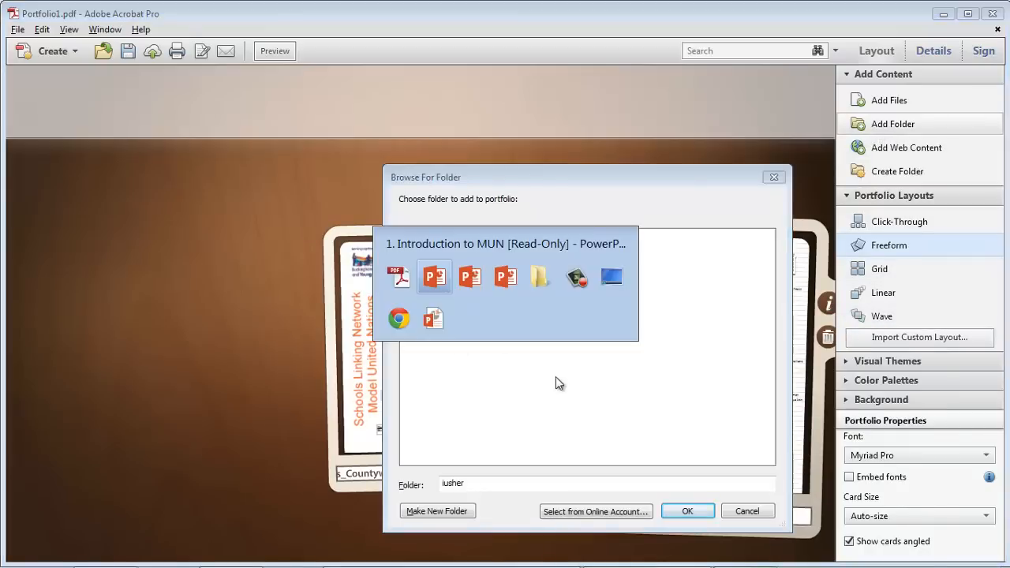
key(alt+Tab)
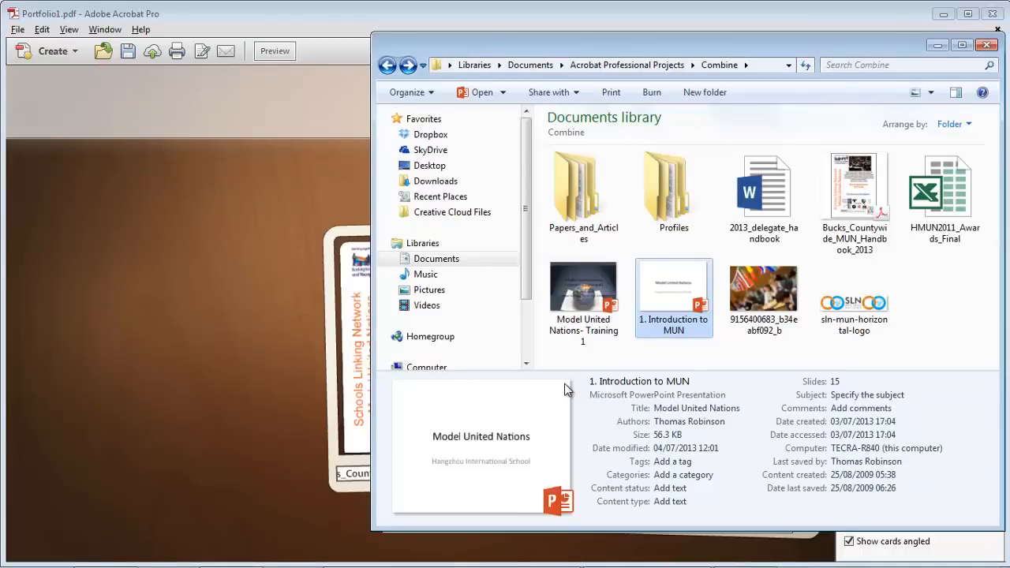
double_click(586, 204)
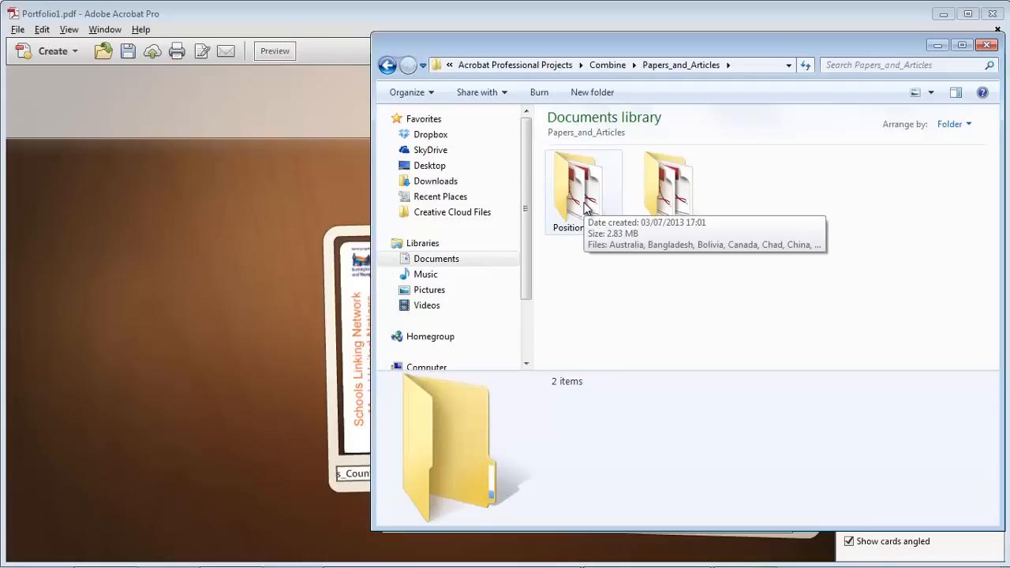
click(387, 67)
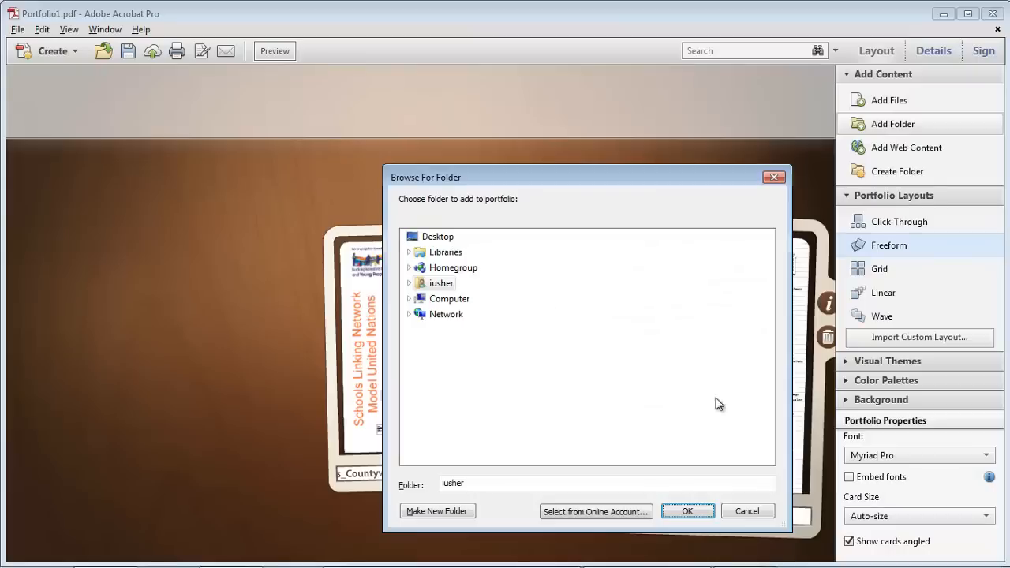
- Add the Papers_and_Articles folder from My Documents > Acrobat Professional Projects > Combine to the portfolio
double_click(440, 285)
scroll(472, 400, down, 3)
double_click(453, 314)
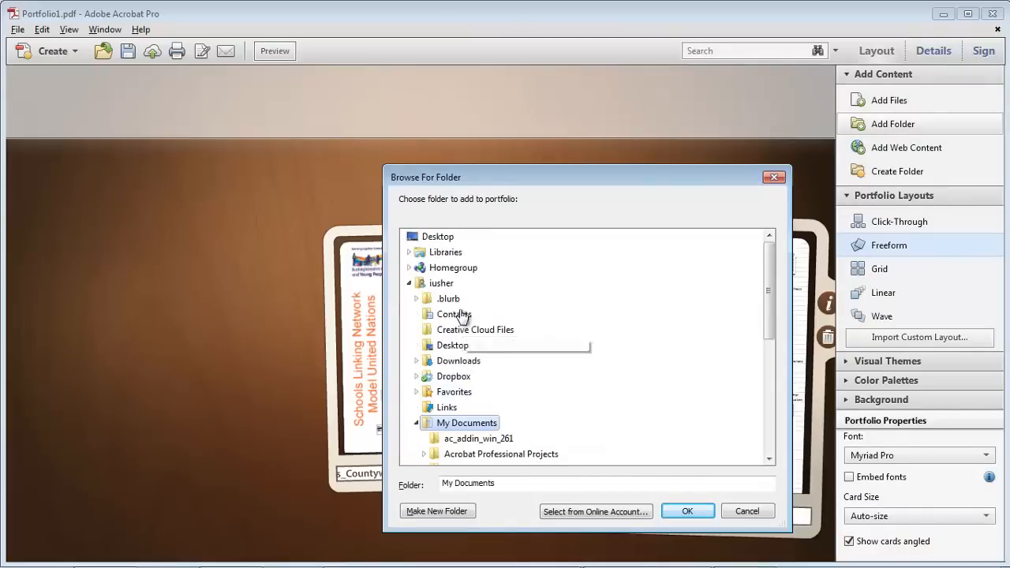
double_click(485, 268)
scroll(482, 271, down, 5)
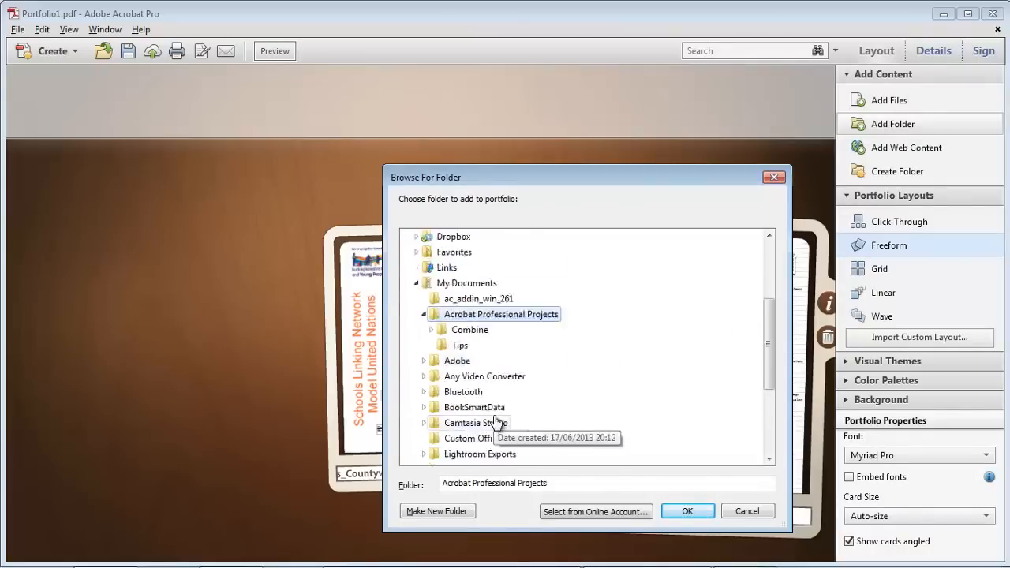
double_click(467, 237)
scroll(480, 408, down, 2)
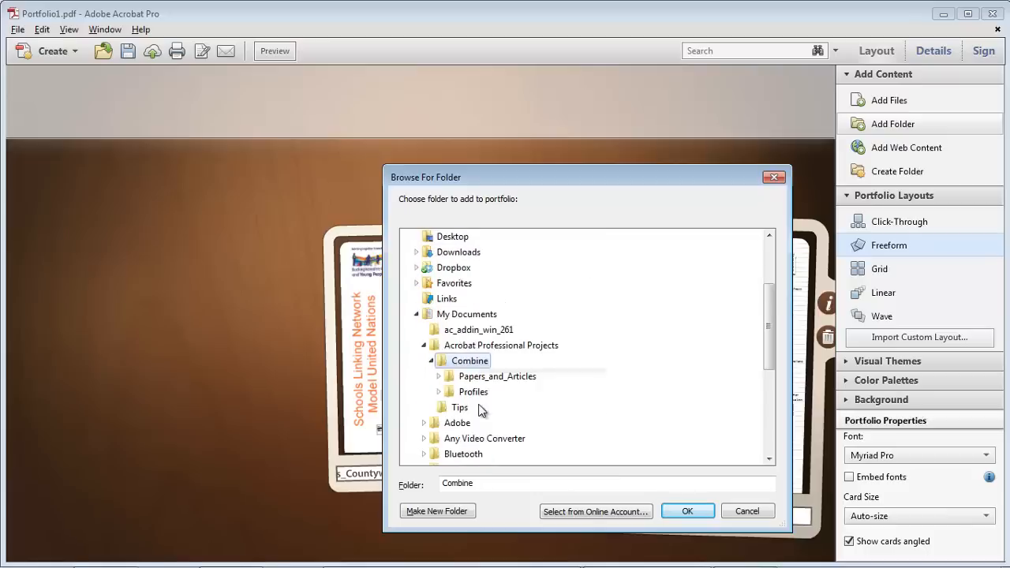
double_click(497, 376)
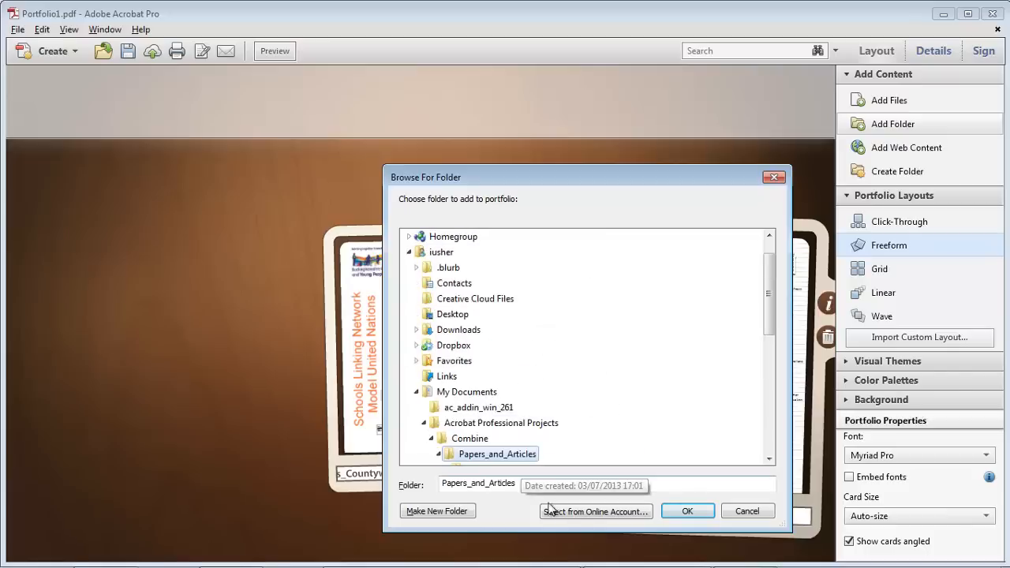
click(688, 512)
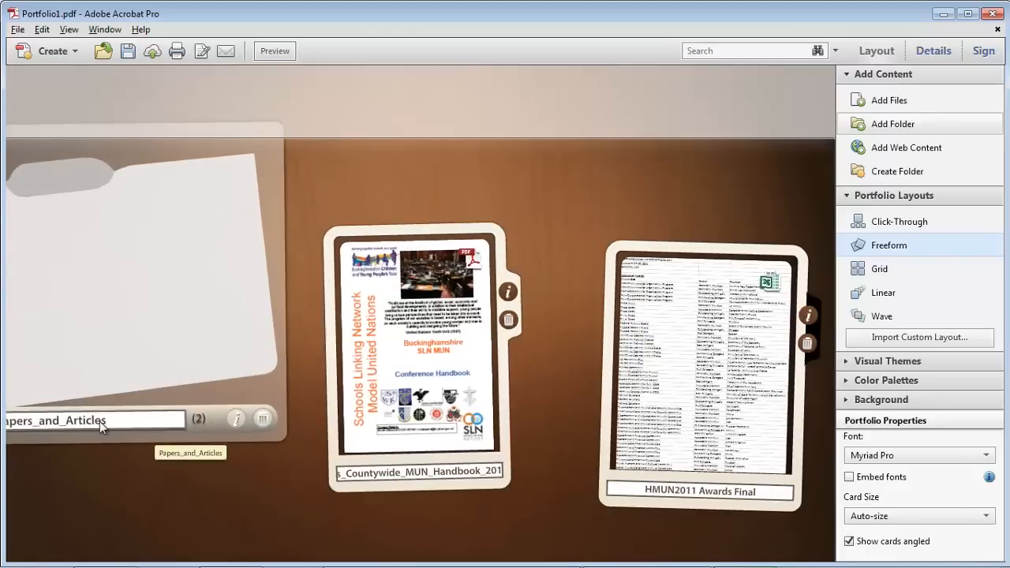
- Look inside the portfolio's Papers_and_Articles folder at the Position_Papers files, and return to the top level
click(131, 293)
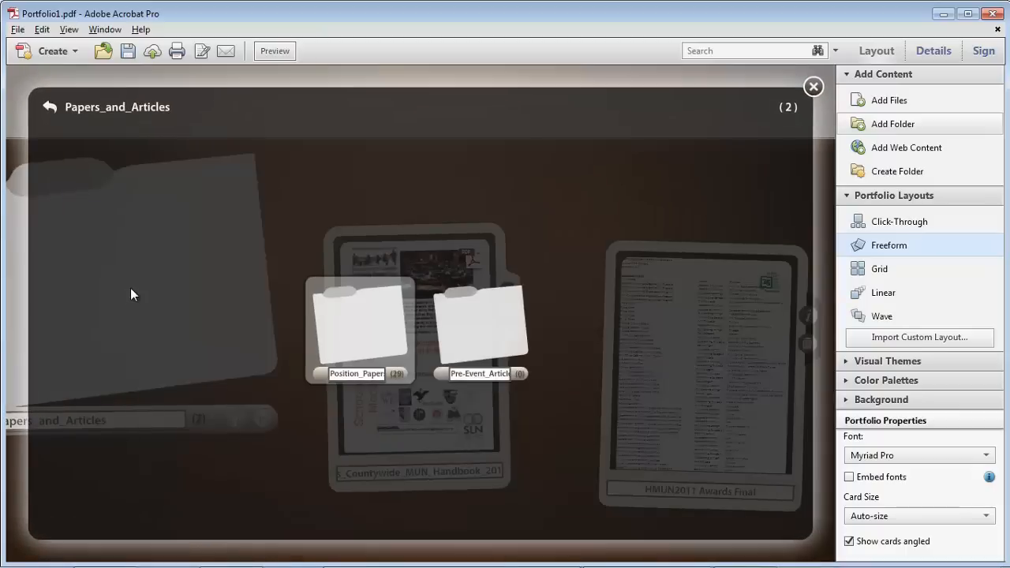
click(365, 320)
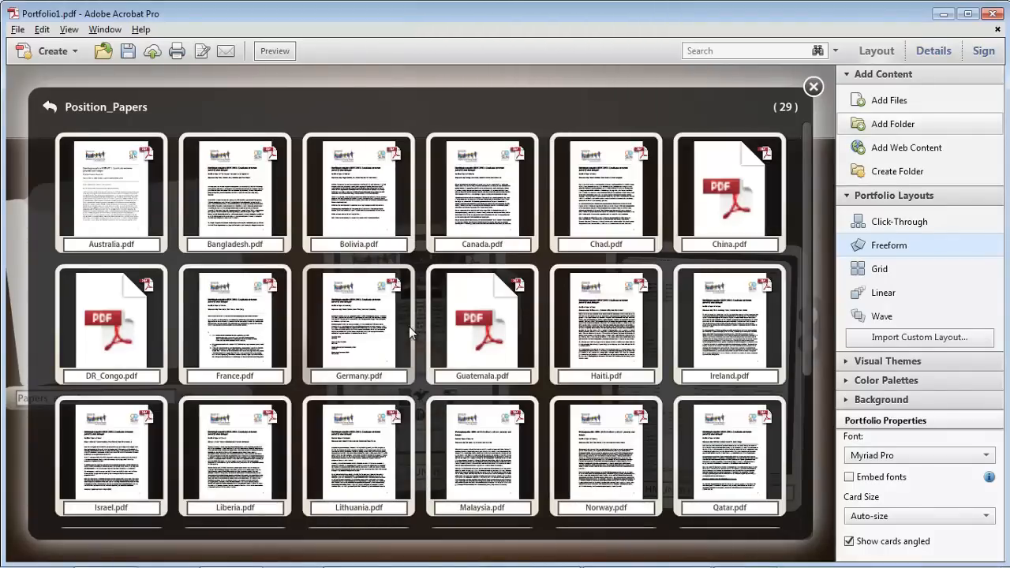
click(52, 109)
click(53, 110)
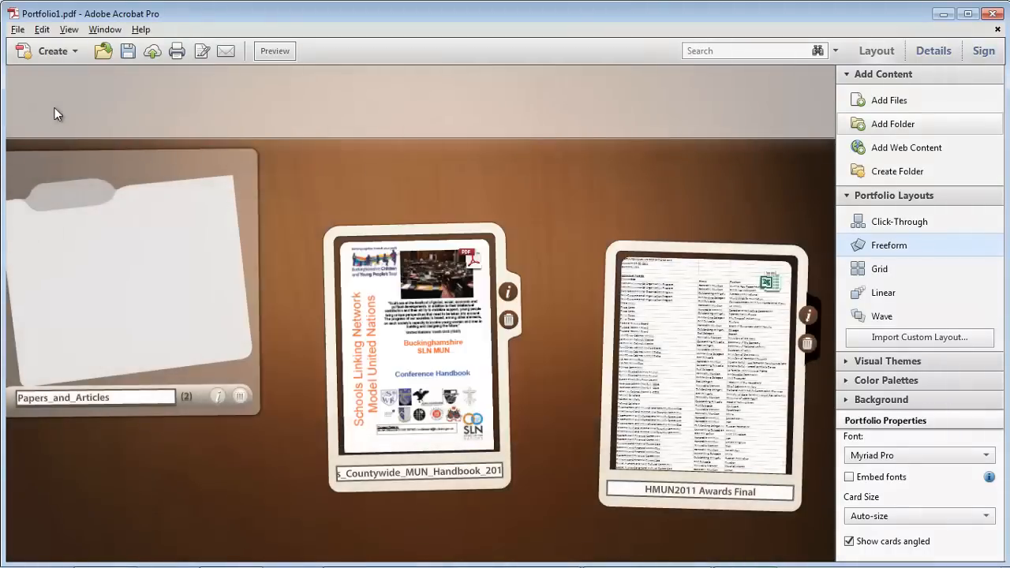
- Switch the portfolio to the Grid layout, try the Tech Office, Spring, Clean and Translucent visual themes, and settle on Modern
click(888, 272)
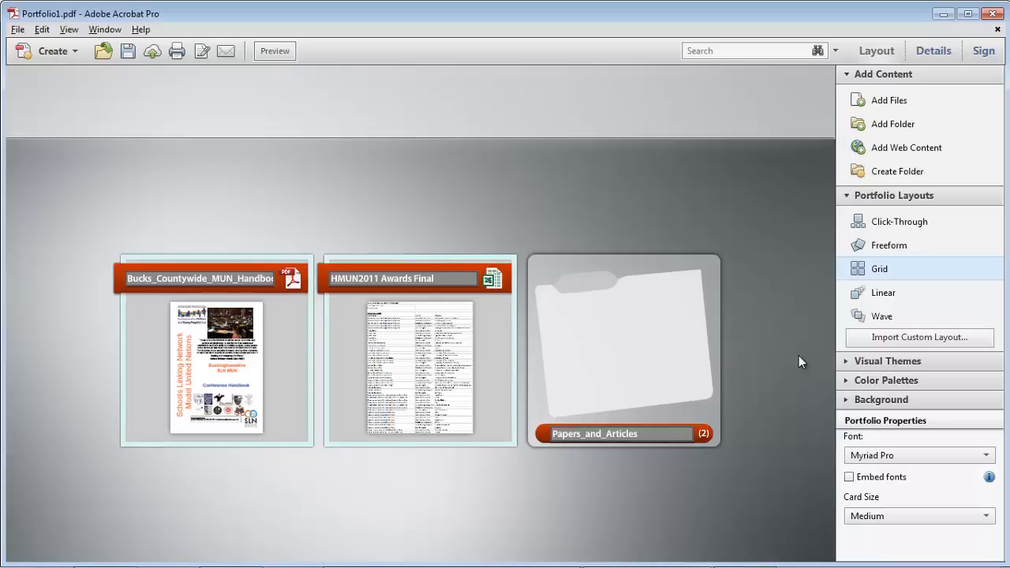
click(843, 400)
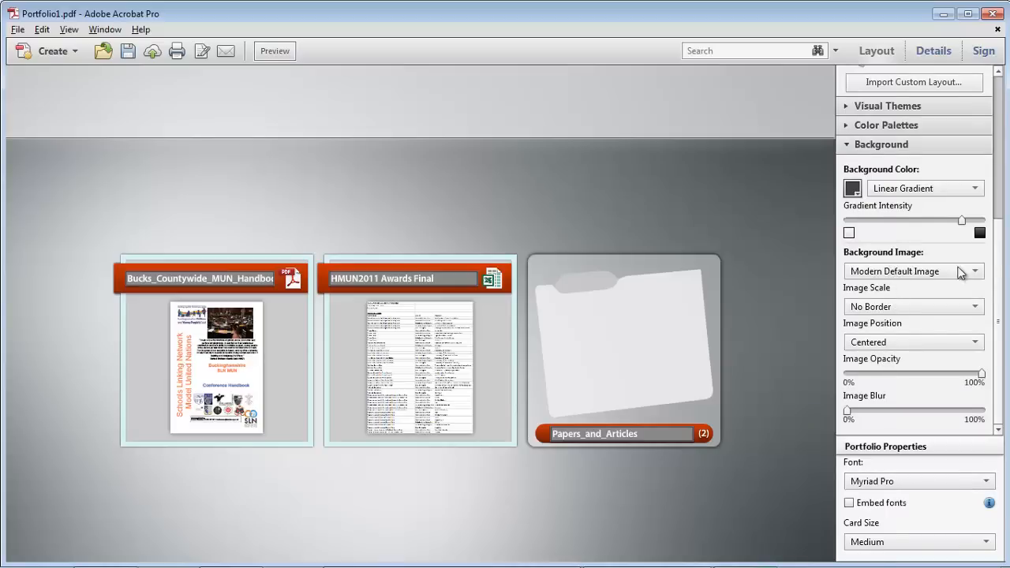
click(861, 106)
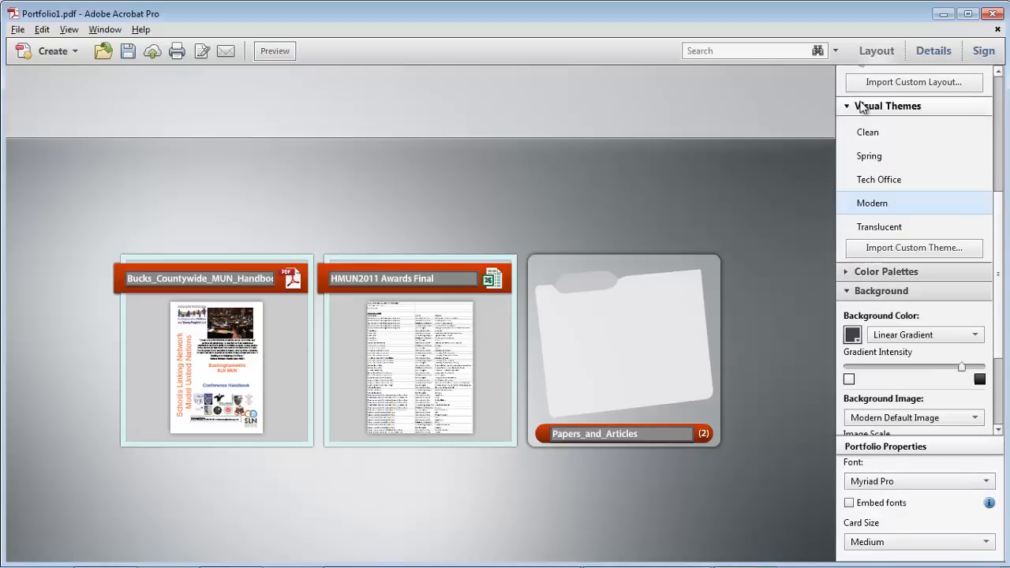
click(880, 180)
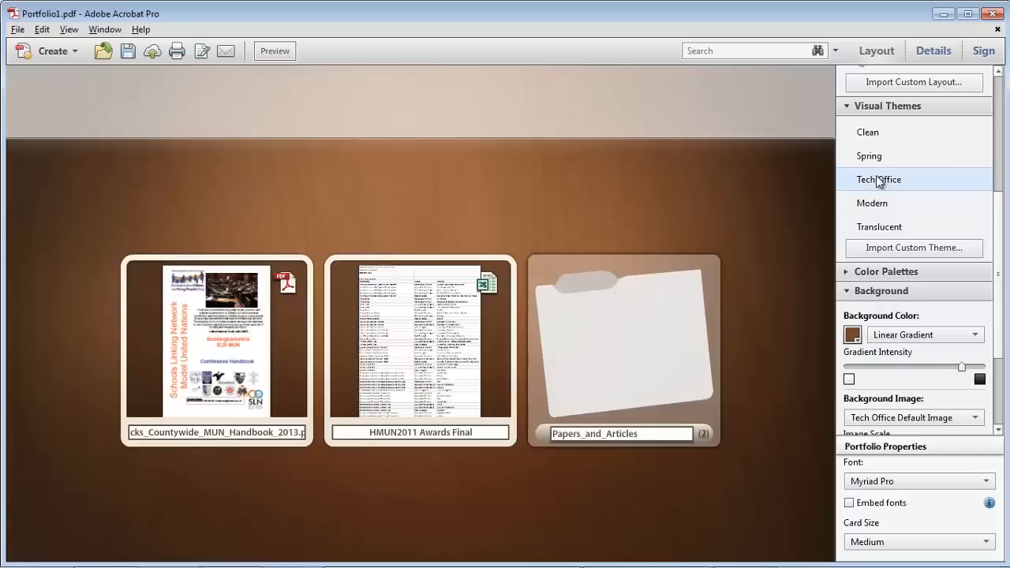
click(870, 154)
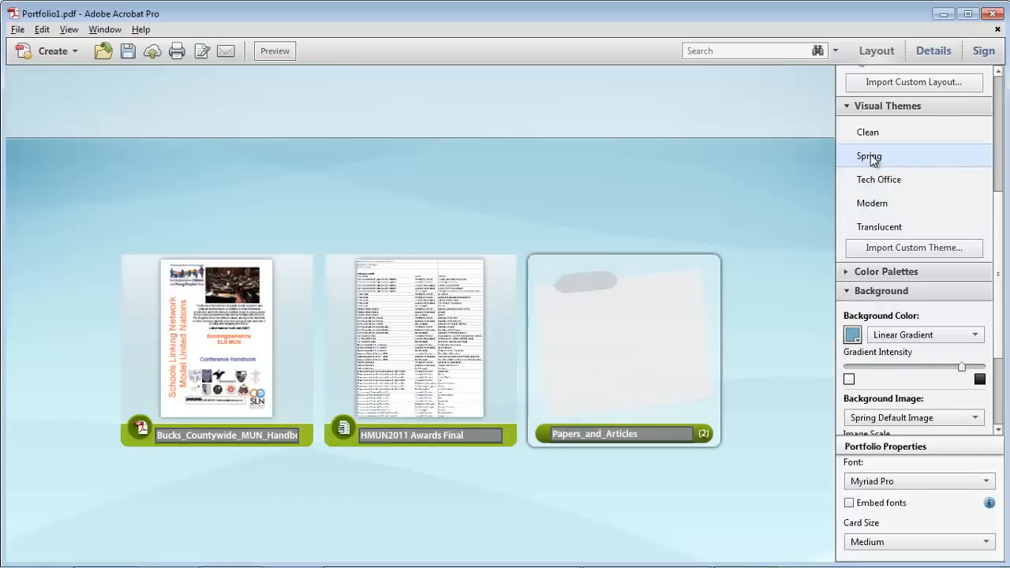
click(866, 134)
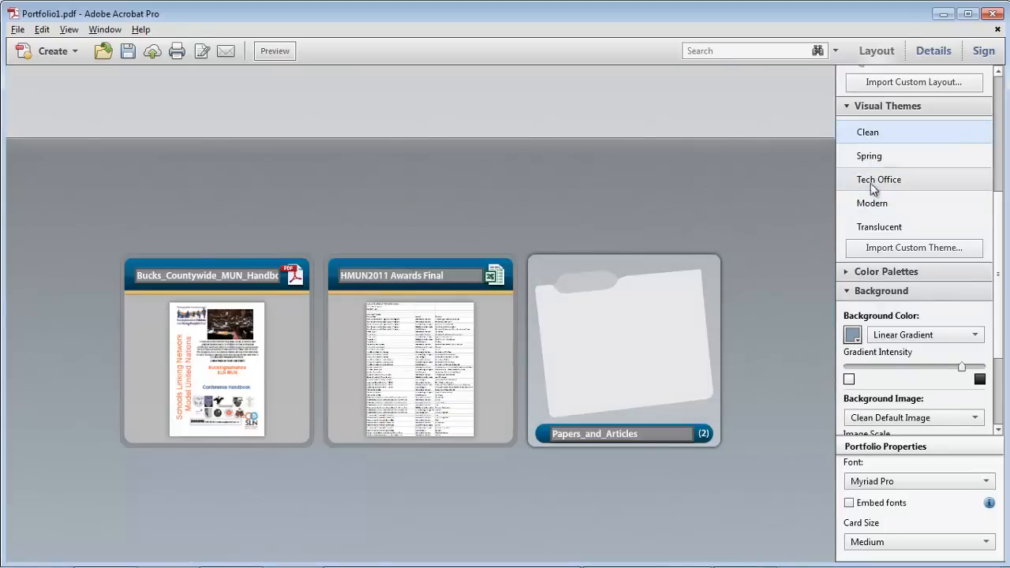
click(872, 228)
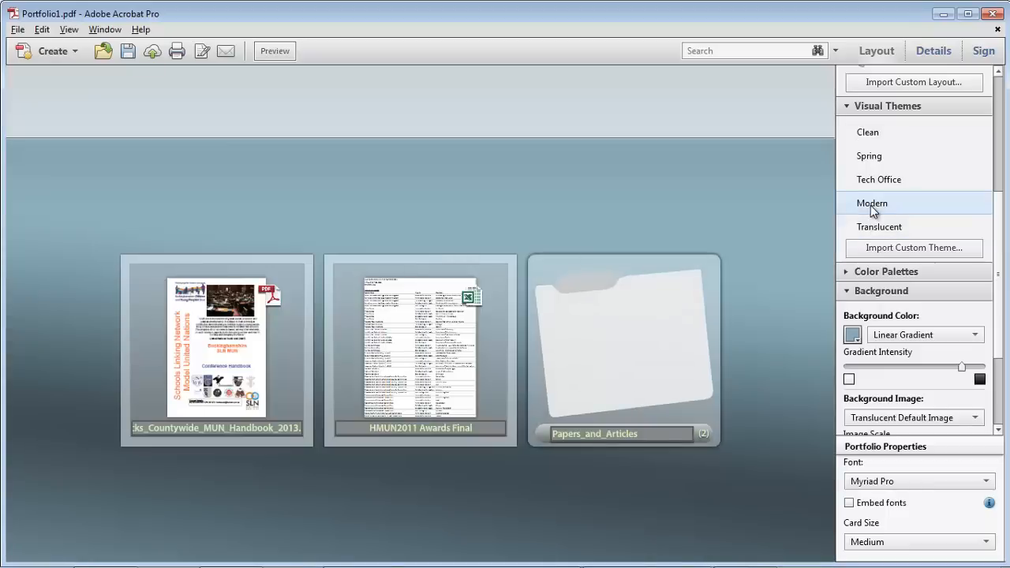
click(870, 204)
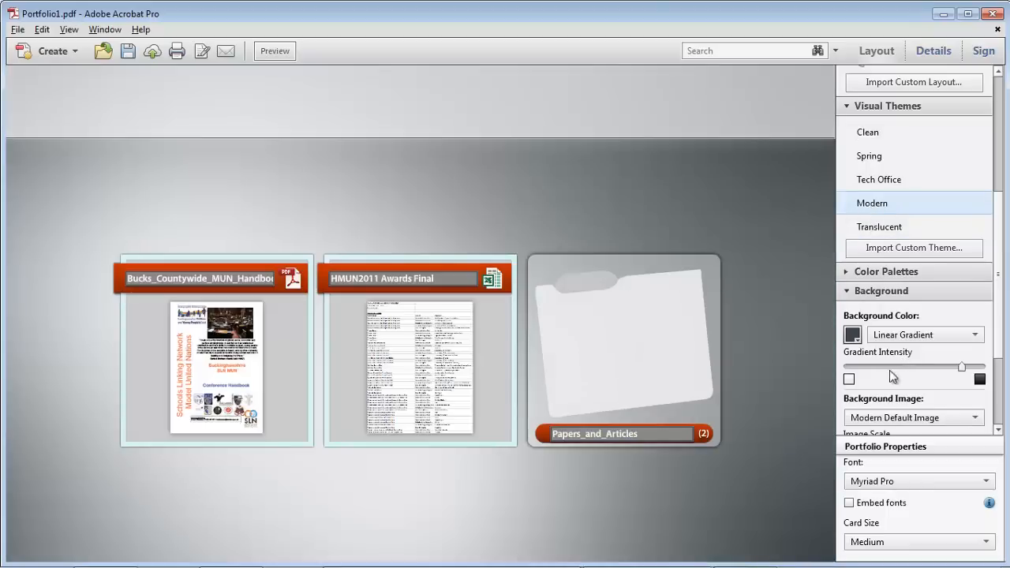
click(902, 418)
click(876, 435)
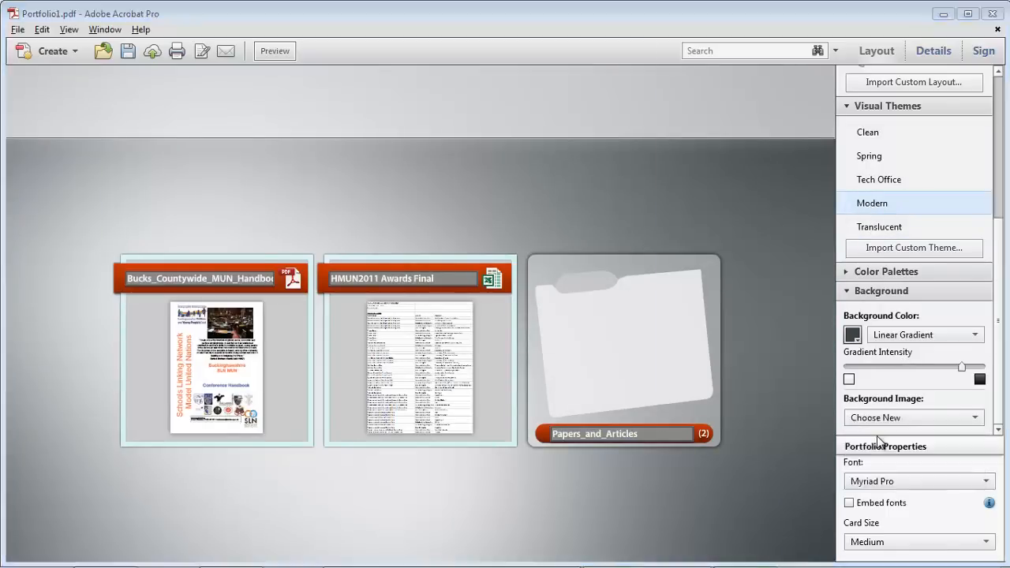
click(329, 205)
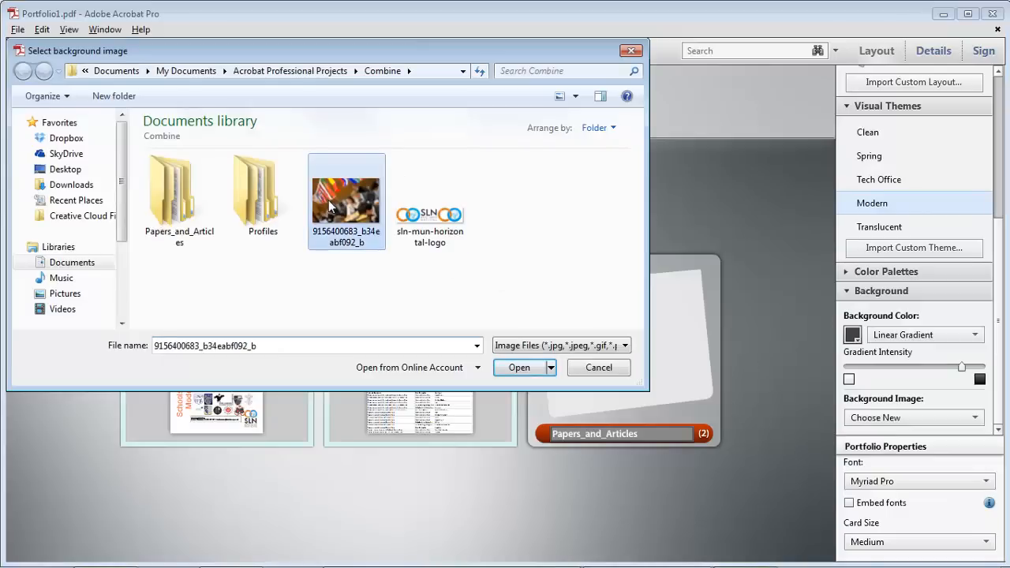
click(520, 368)
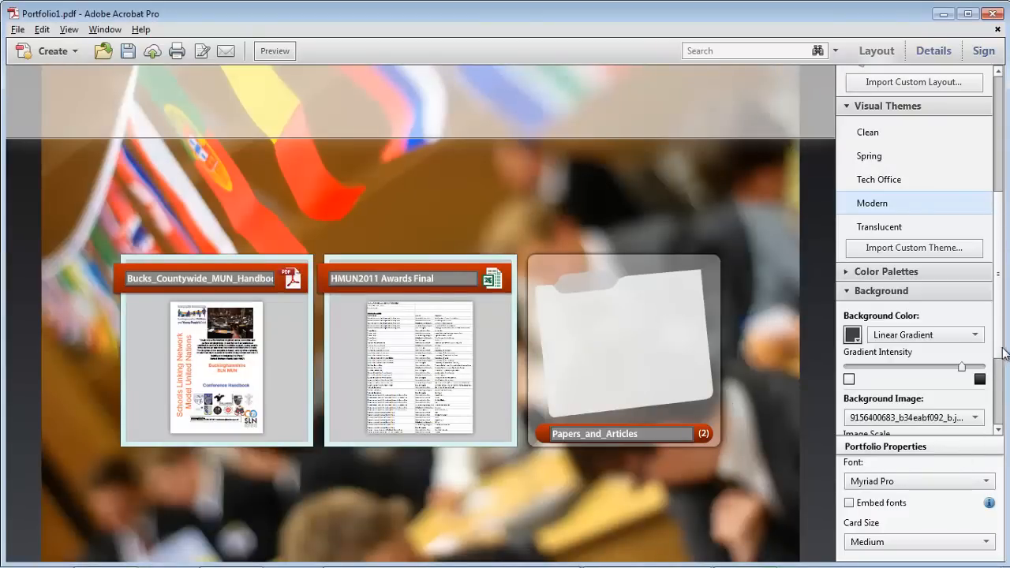
- Set the background image's scale to No Border and its blur to 0%
scroll(999, 353, down, 3)
click(925, 324)
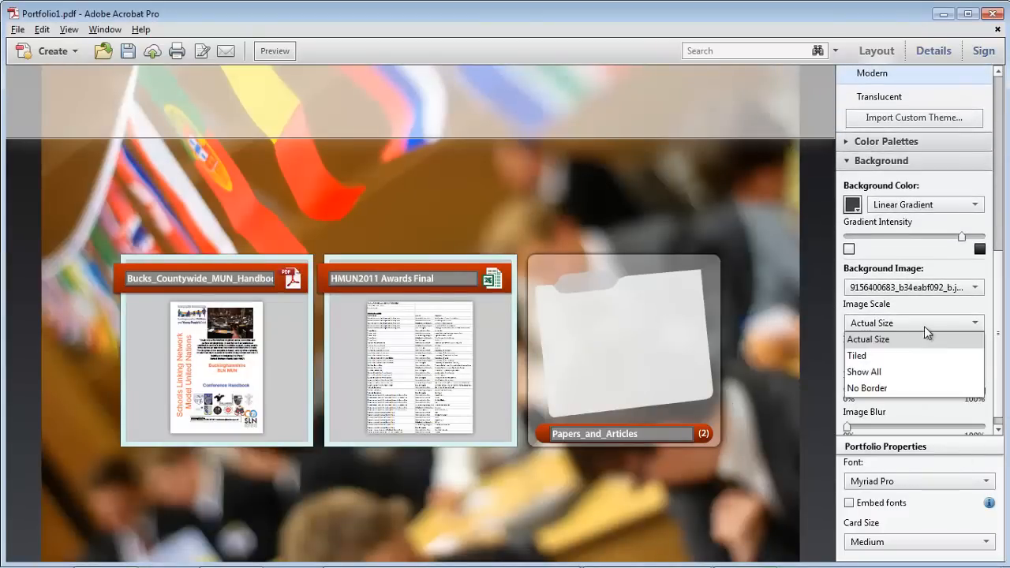
click(912, 387)
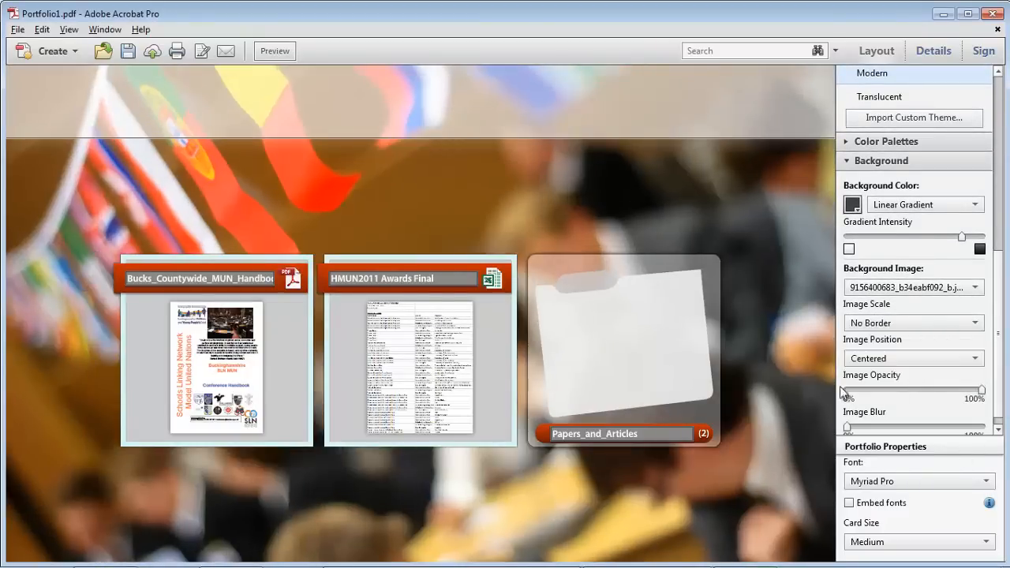
scroll(999, 360, down, 1)
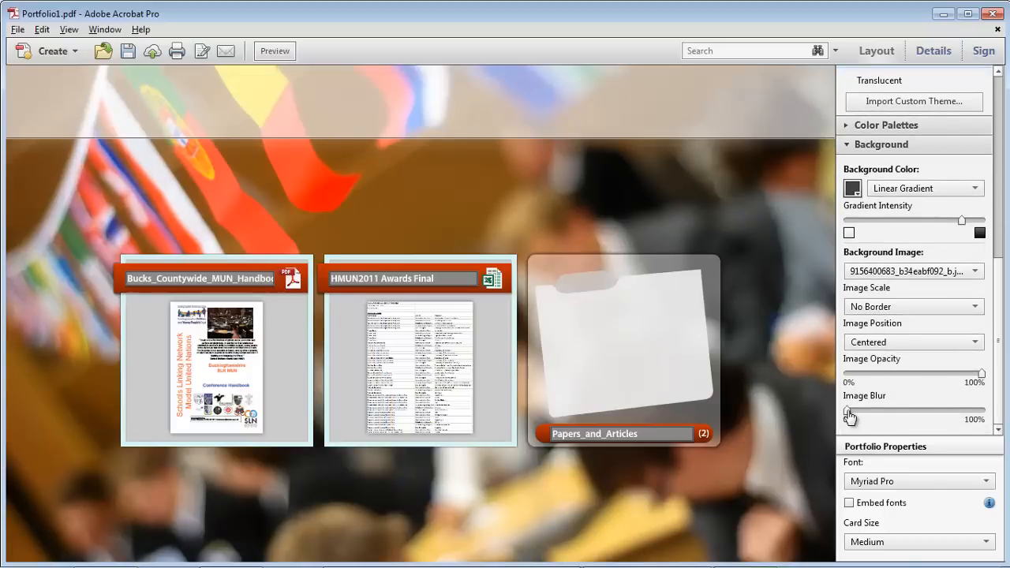
mouse_move(849, 417)
mouse_down()
mouse_move(937, 411)
mouse_move(846, 416)
mouse_up()
- Add a text box to the portfolio header reading "Model United Nations"
click(386, 105)
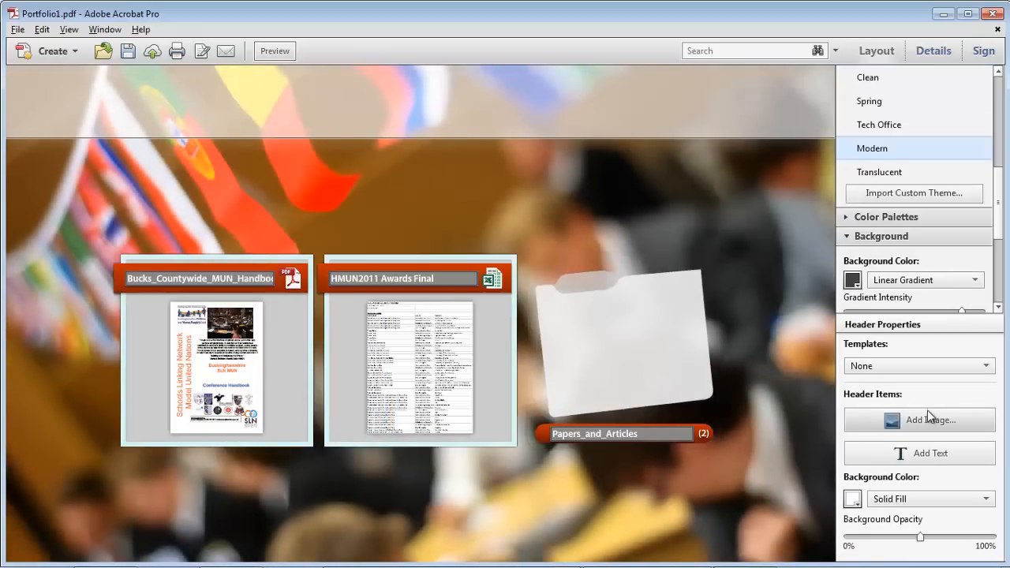
click(913, 457)
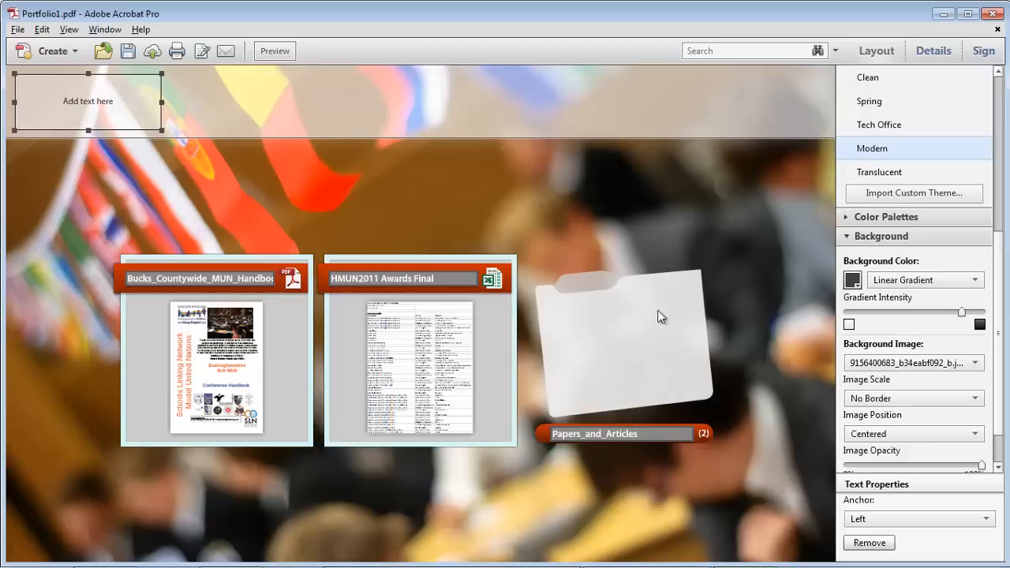
click(93, 101)
text(Model Un)
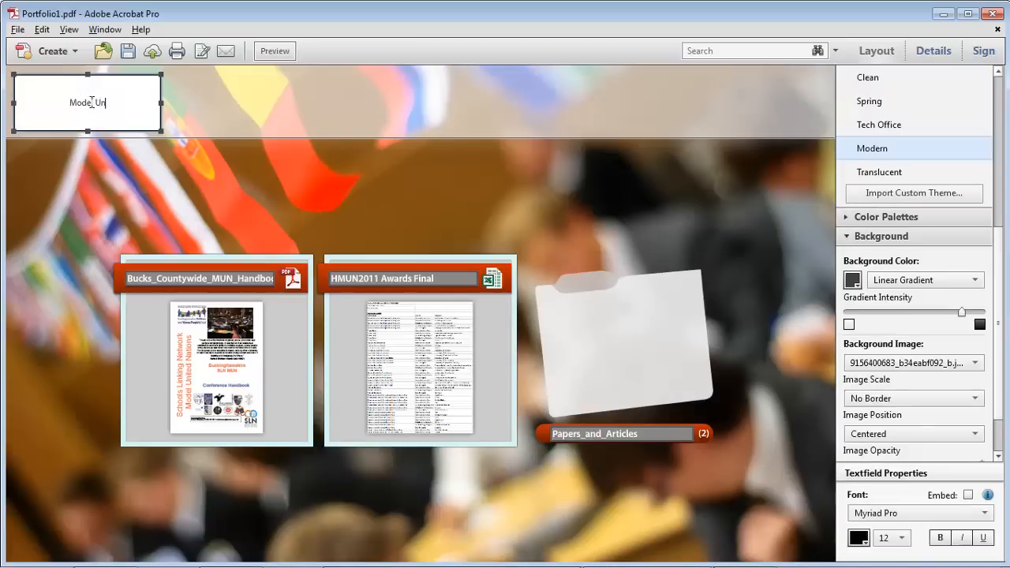
text(ited Nations)
drag(59, 103, 125, 103)
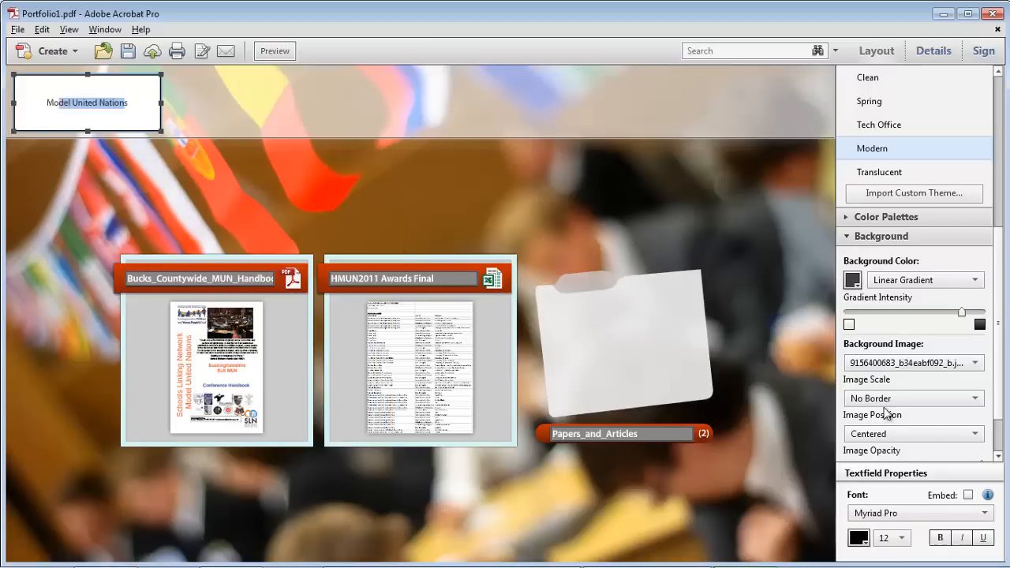
- Add the image sln-mun-horizontal-logo from the Combine folder to the portfolio header
click(246, 120)
click(907, 422)
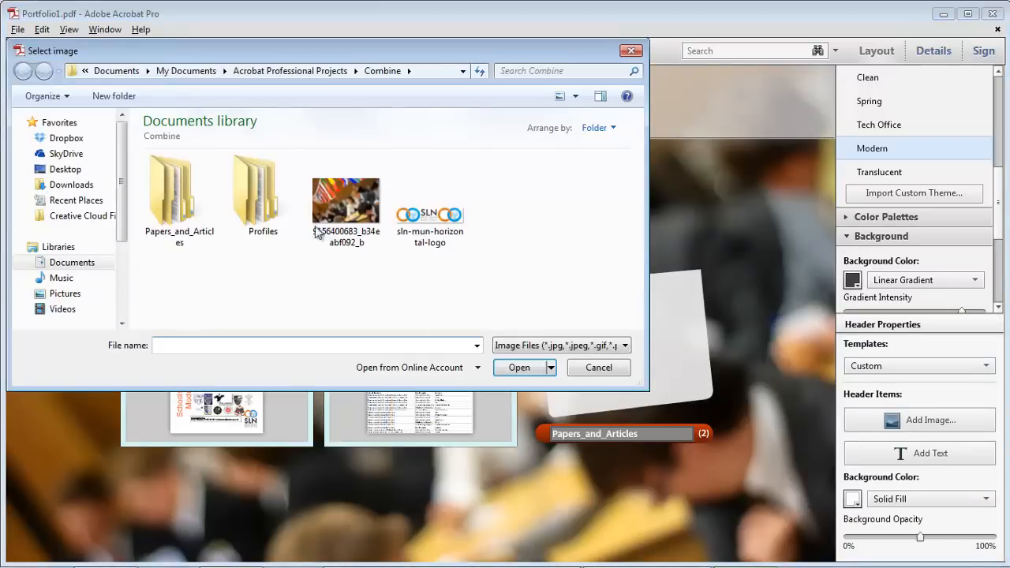
double_click(425, 220)
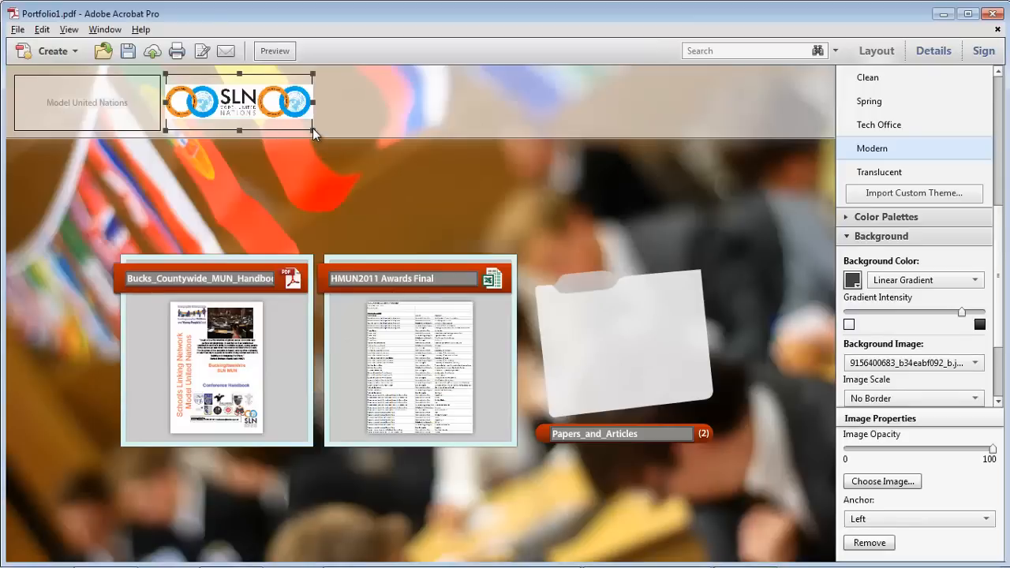
- Enlarge the SLN logo to the header's full height at its right end, and shift the Model United Nations text box slightly right
drag(313, 128, 489, 114)
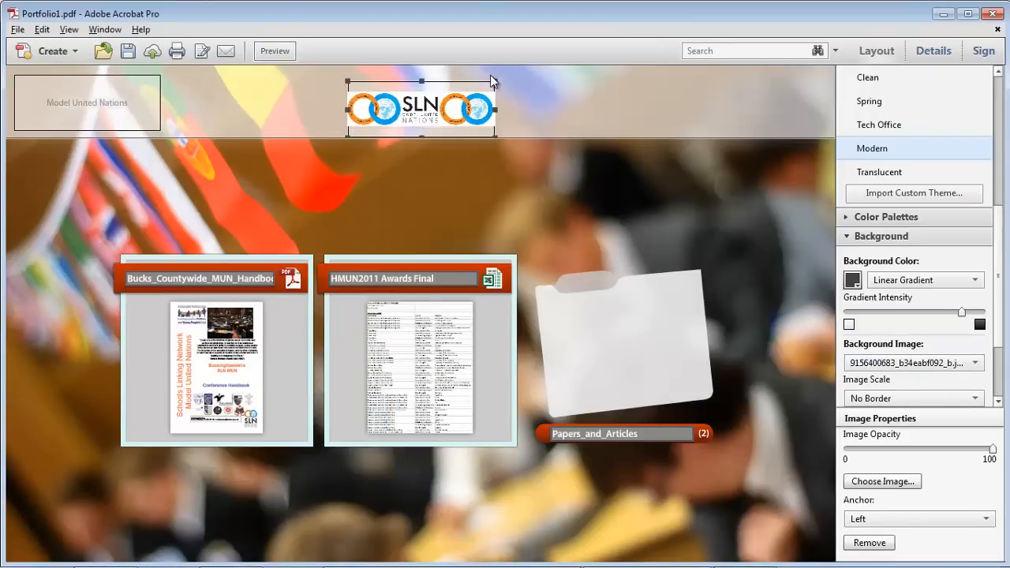
drag(495, 79, 535, 75)
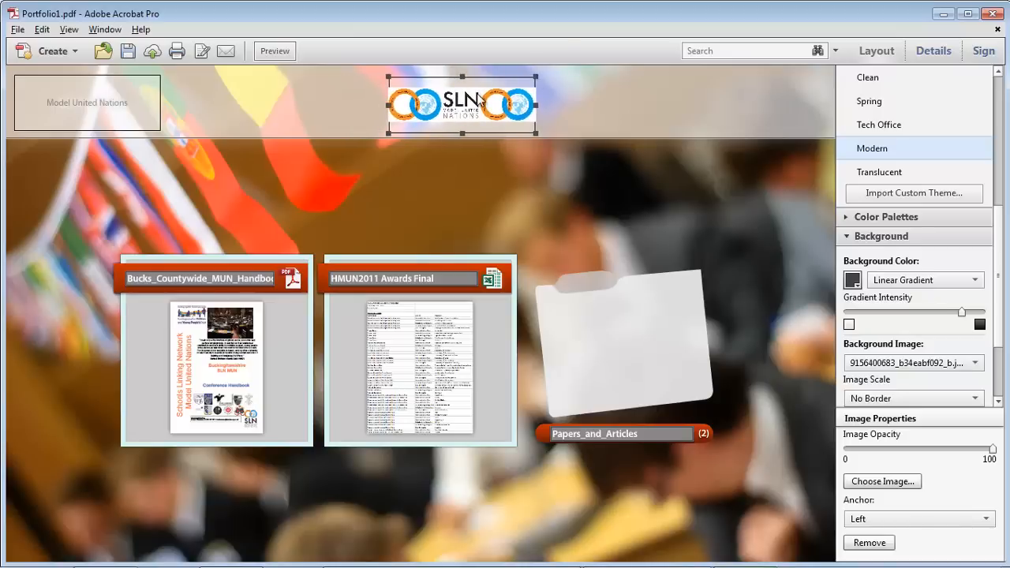
drag(478, 99, 385, 88)
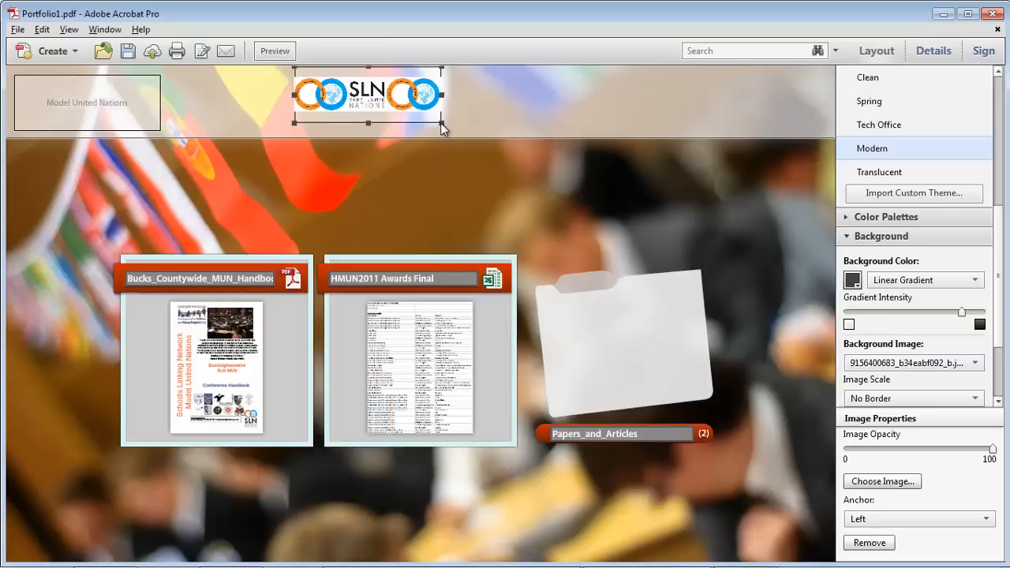
drag(441, 129, 623, 177)
drag(402, 117, 613, 120)
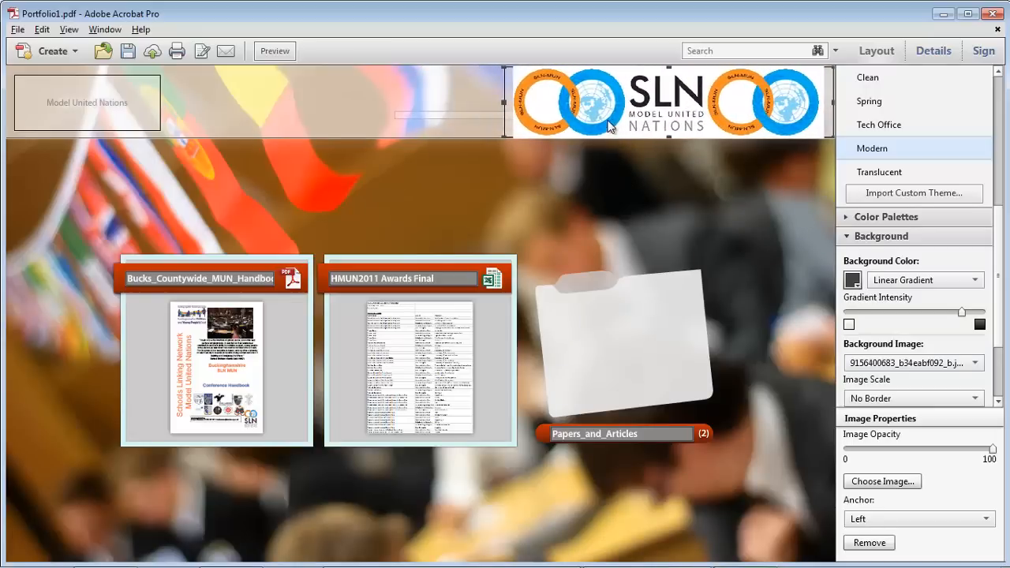
click(147, 104)
drag(113, 117, 209, 113)
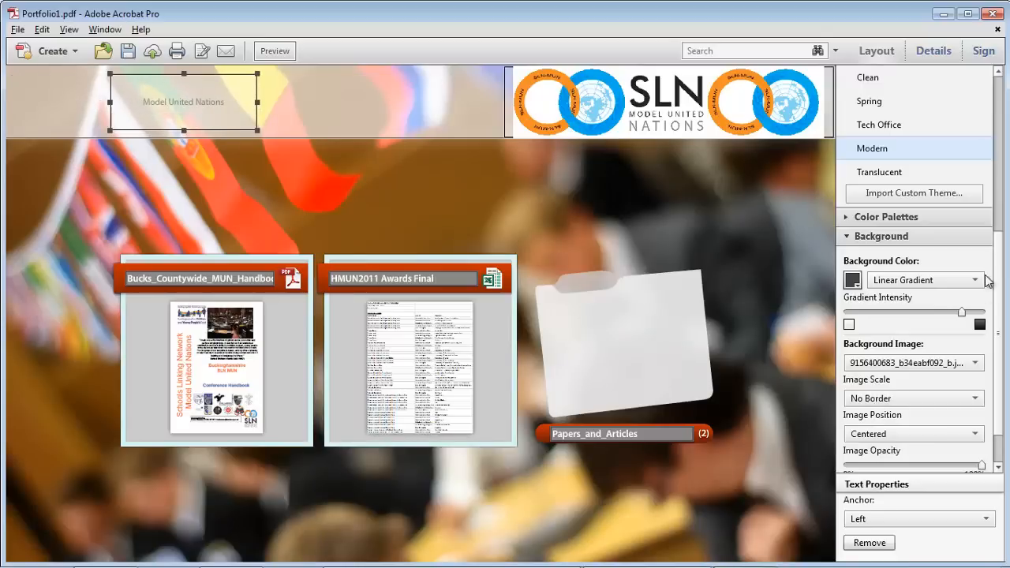
- Try the brown, grey-and-red and blue-and-tan color palettes, and settle on the blue and green palette
drag(996, 273, 995, 302)
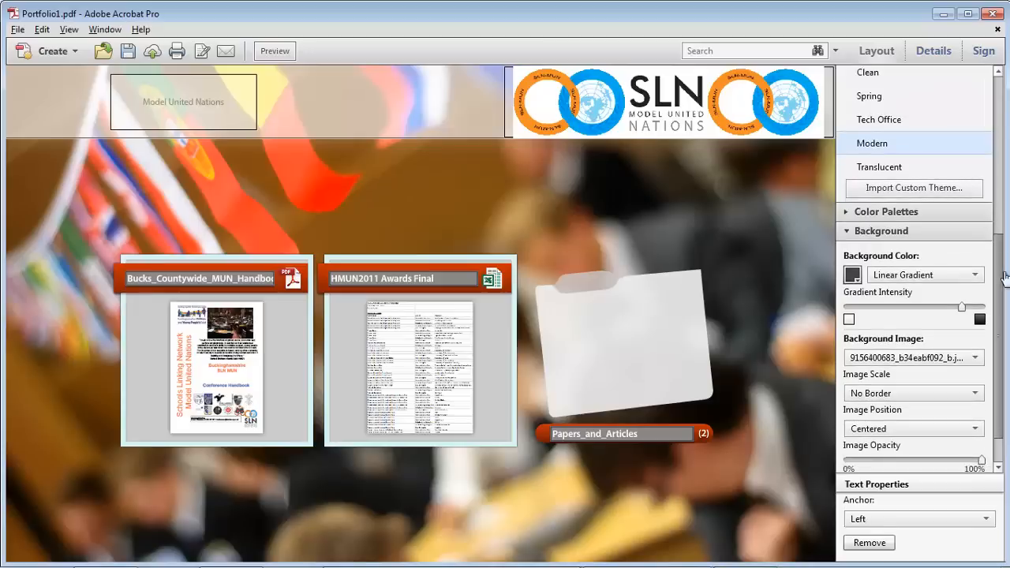
click(847, 213)
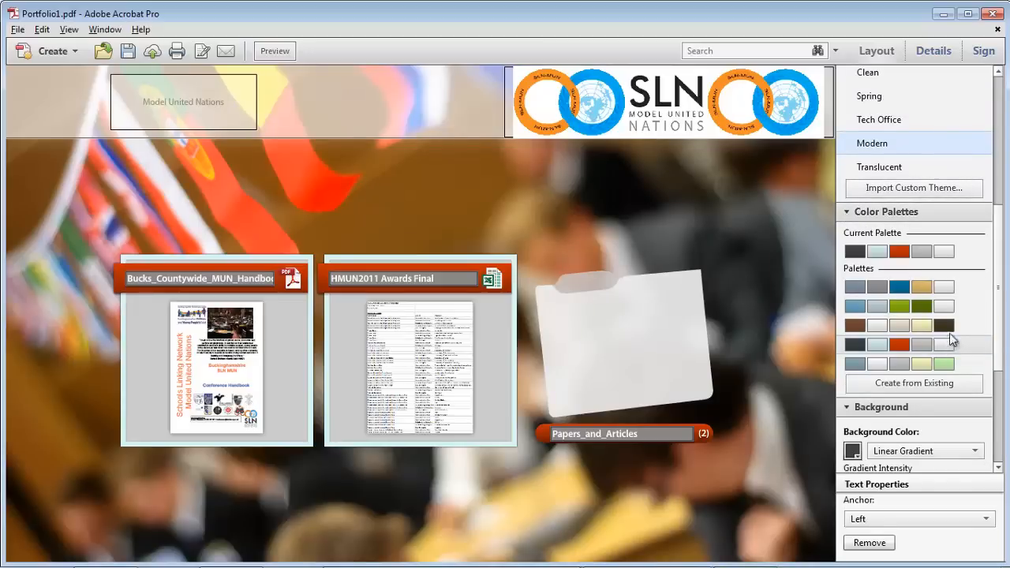
click(974, 310)
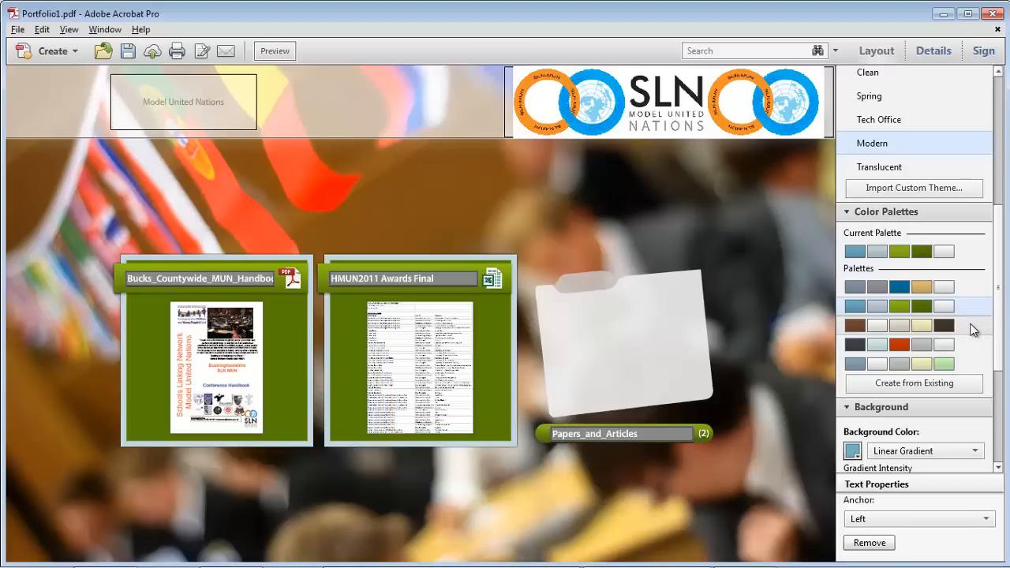
click(972, 327)
click(965, 344)
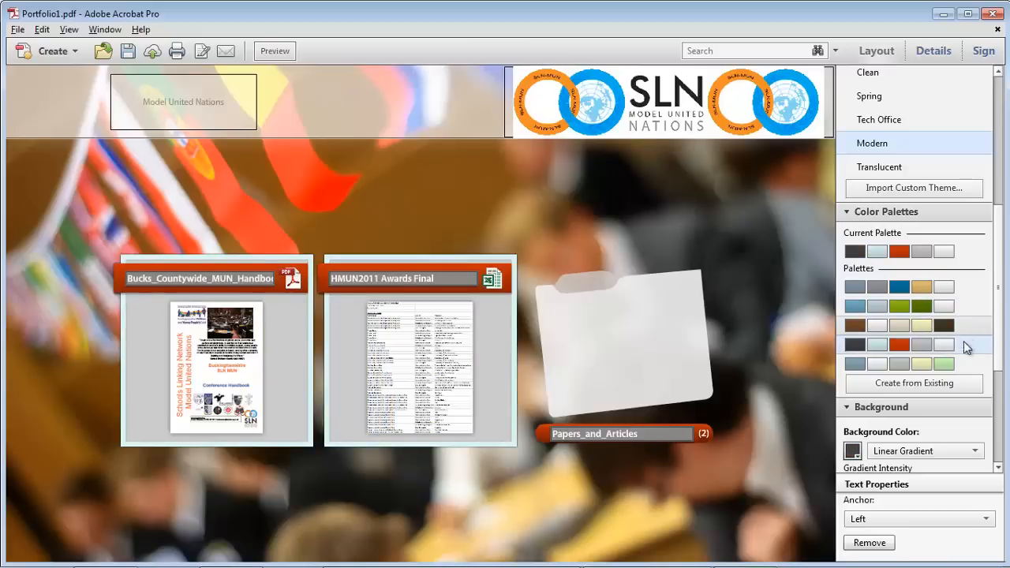
click(946, 288)
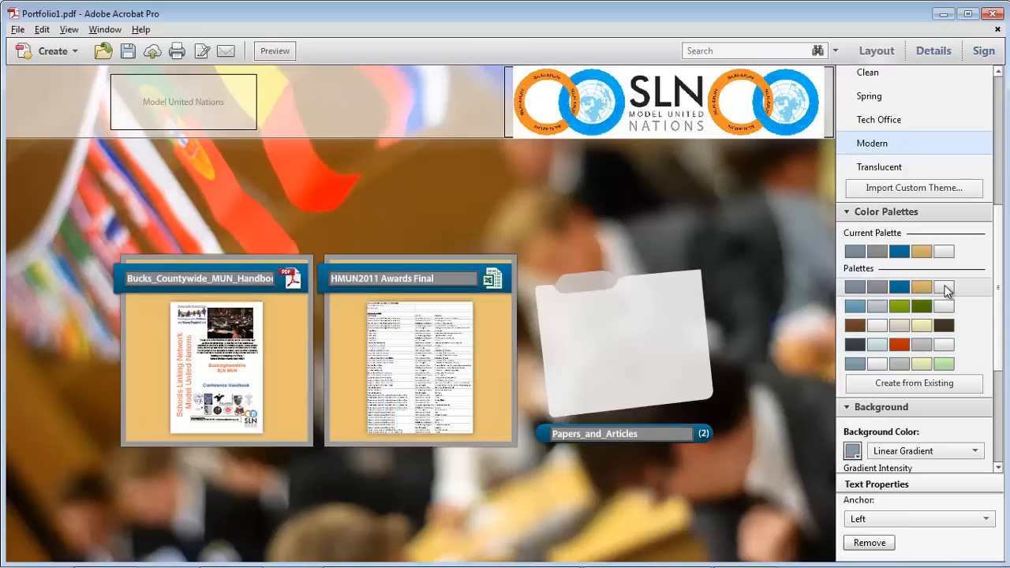
click(972, 307)
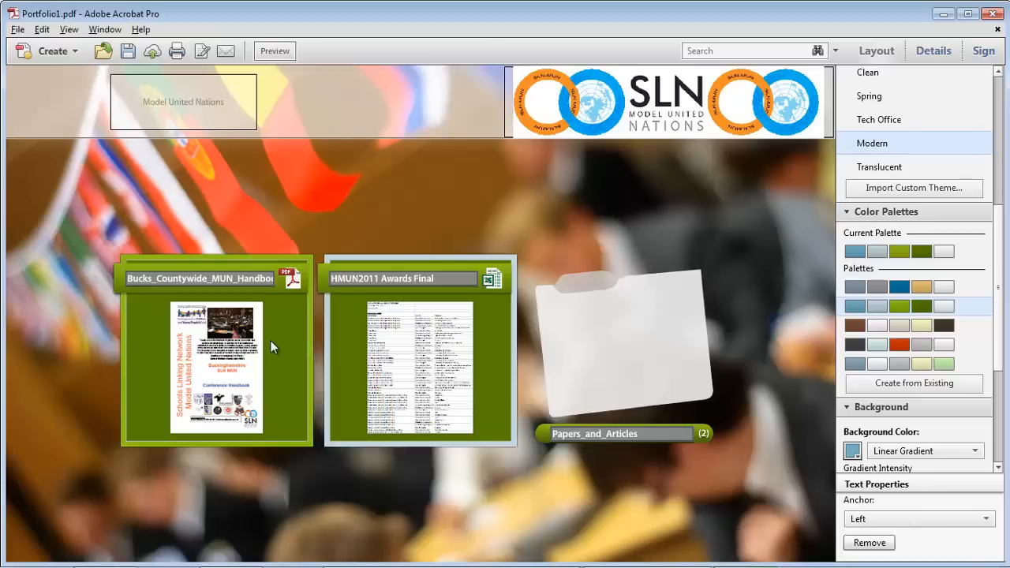
- Switch to Binder1.pdf, look back through its page thumbnails towards the first pages, and return to the portfolio
key(alt+Tab)
key(alt+Tab)
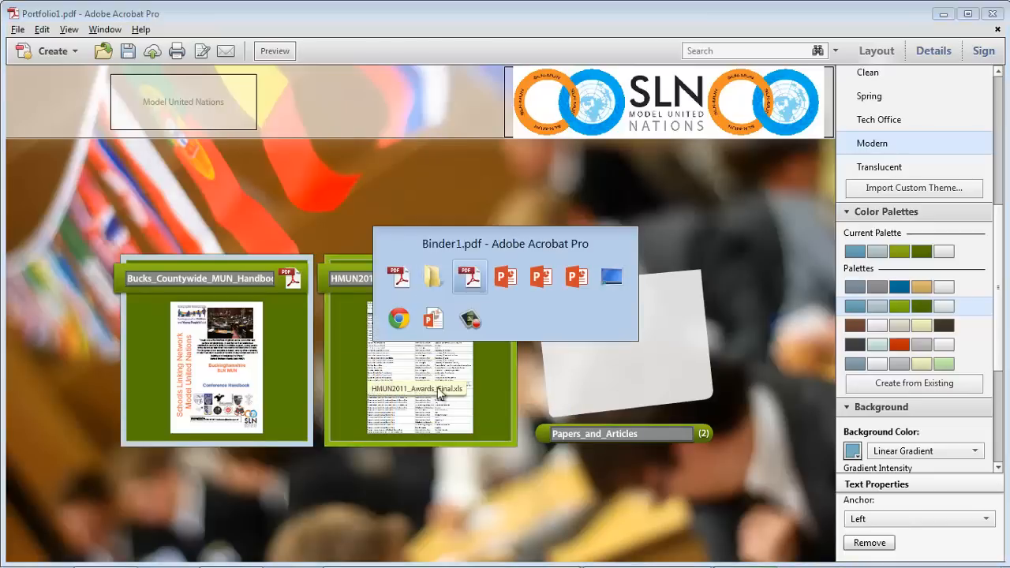
scroll(153, 315, up, 5)
scroll(151, 313, up, 20)
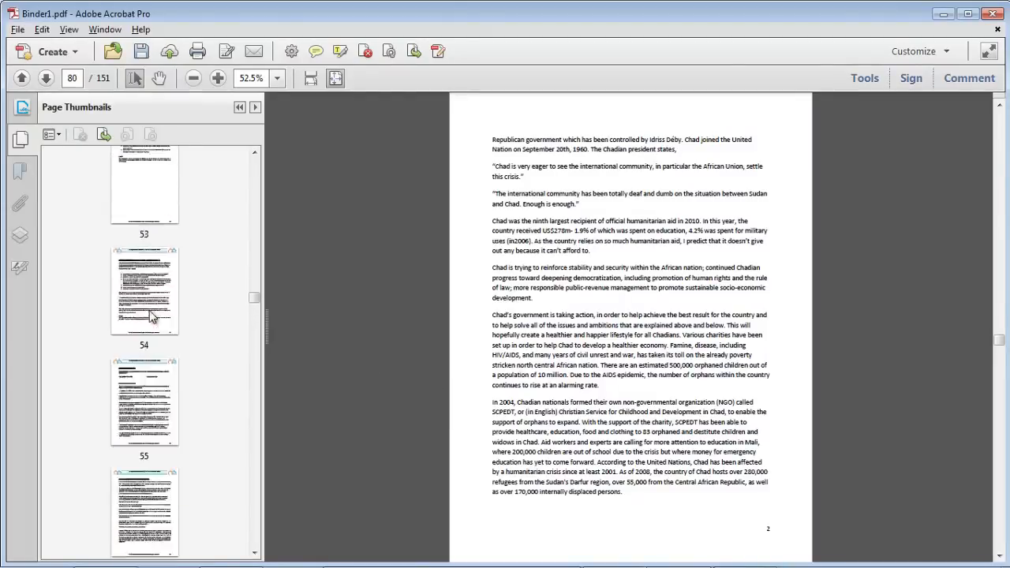
scroll(148, 313, up, 5)
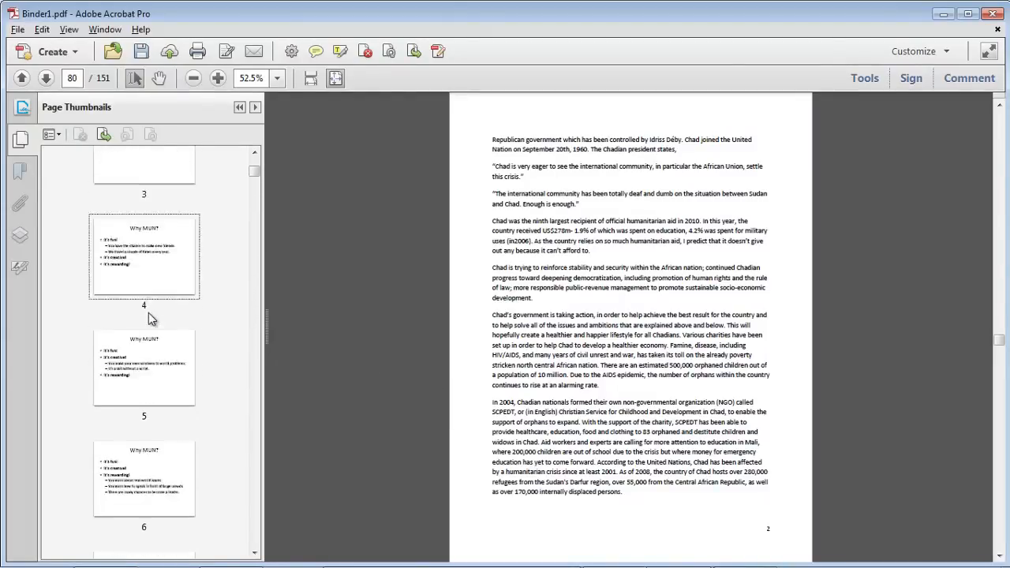
key(alt+Tab)
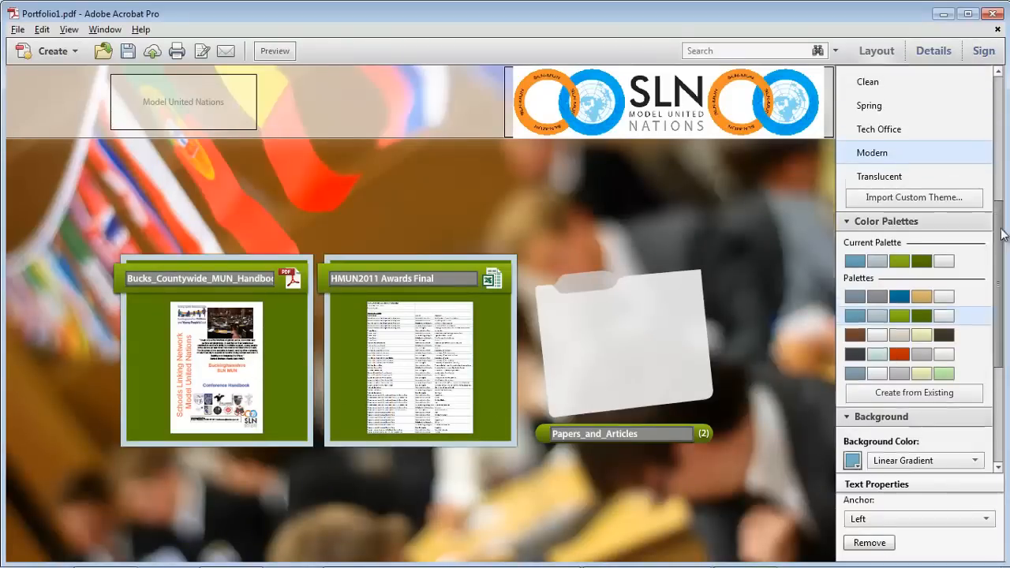
- Add the Profiles folder from My Documents > Acrobat Professional Projects > Combine to the portfolio
scroll(992, 108, up, 5)
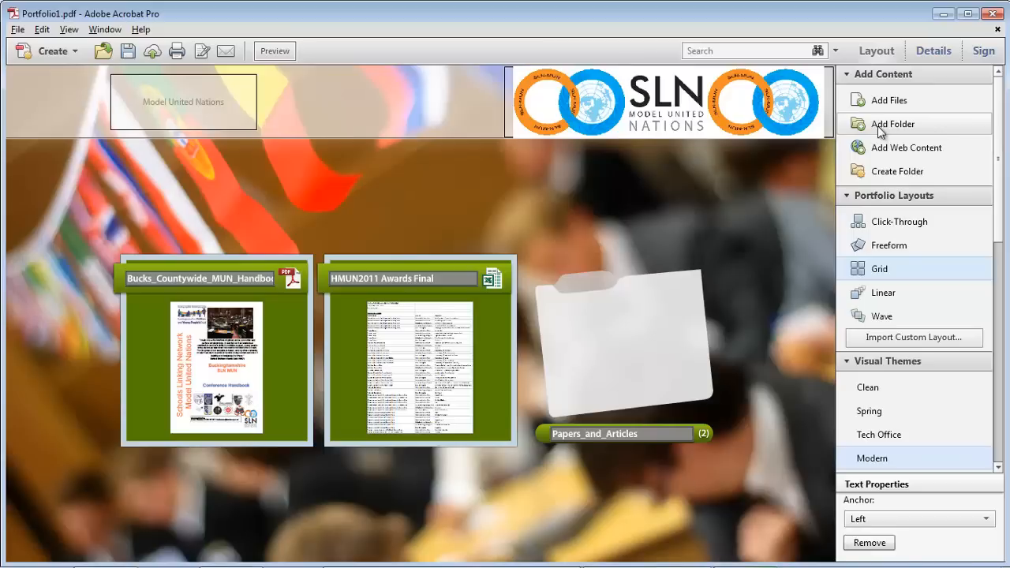
click(876, 128)
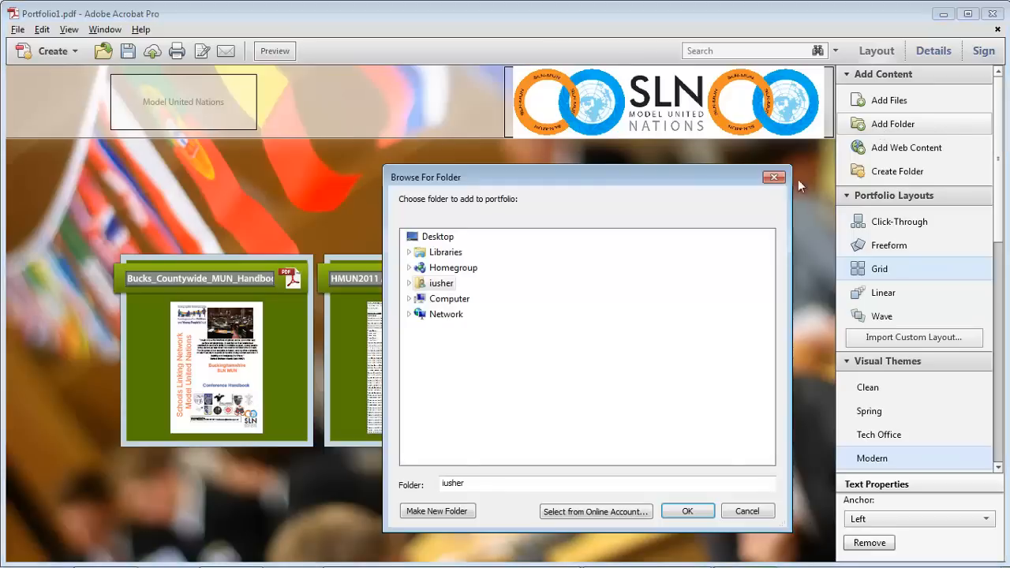
double_click(440, 284)
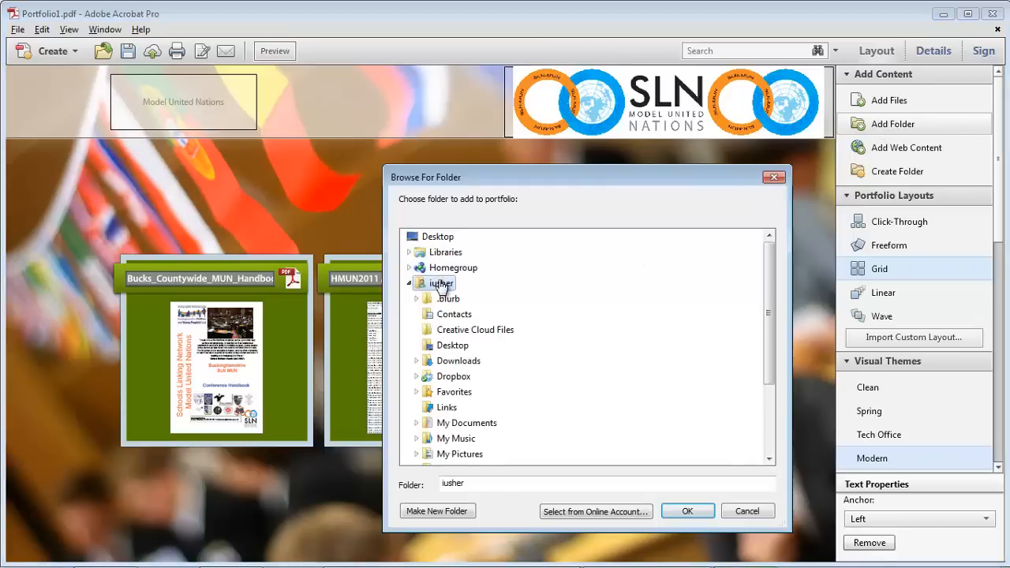
double_click(463, 422)
click(501, 269)
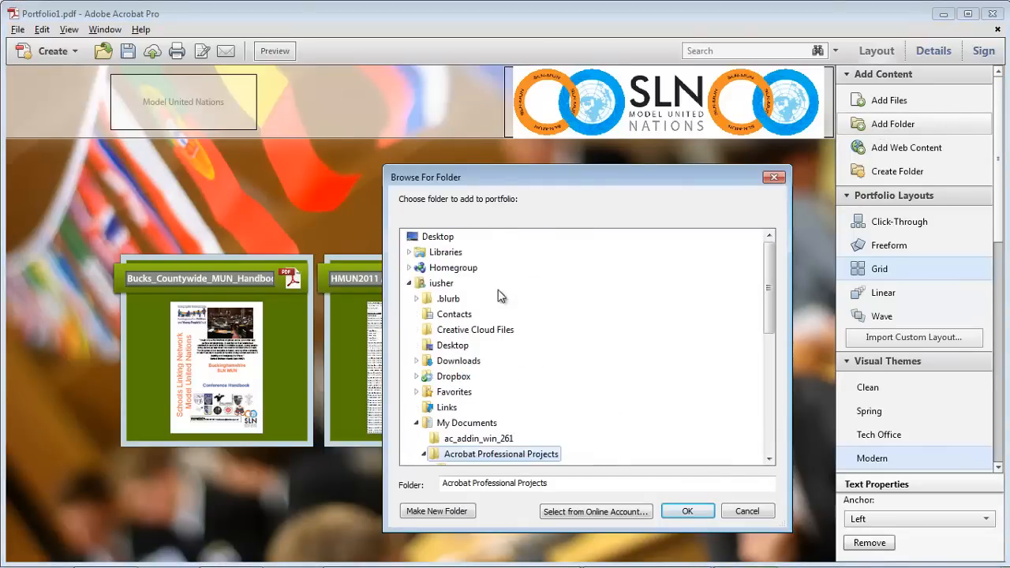
click(471, 330)
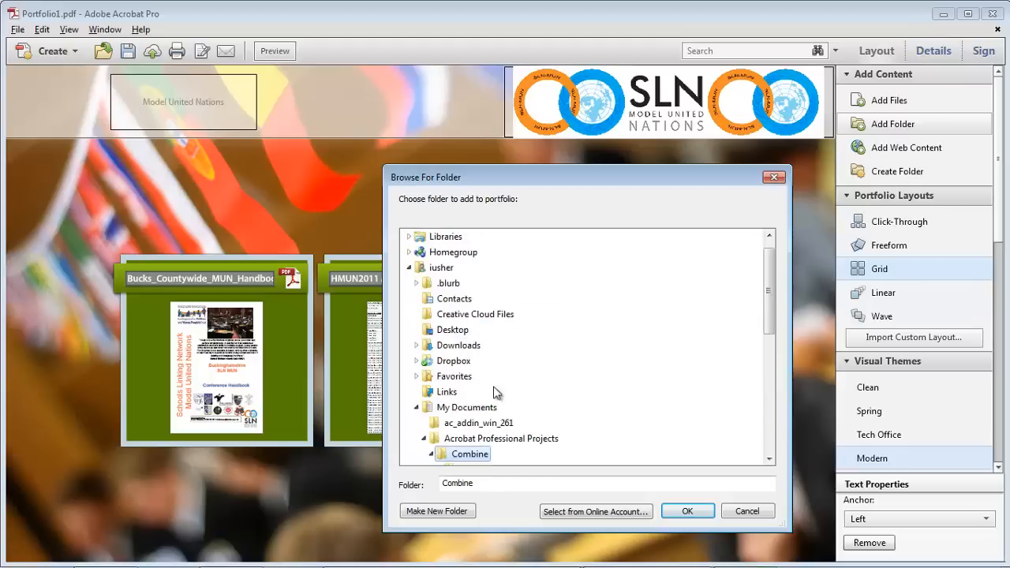
click(473, 298)
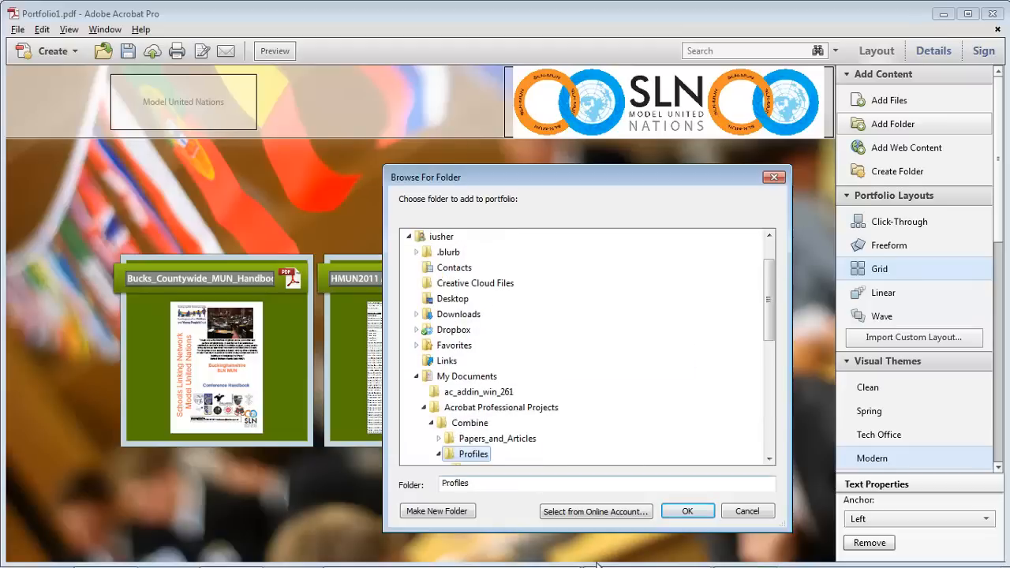
click(686, 511)
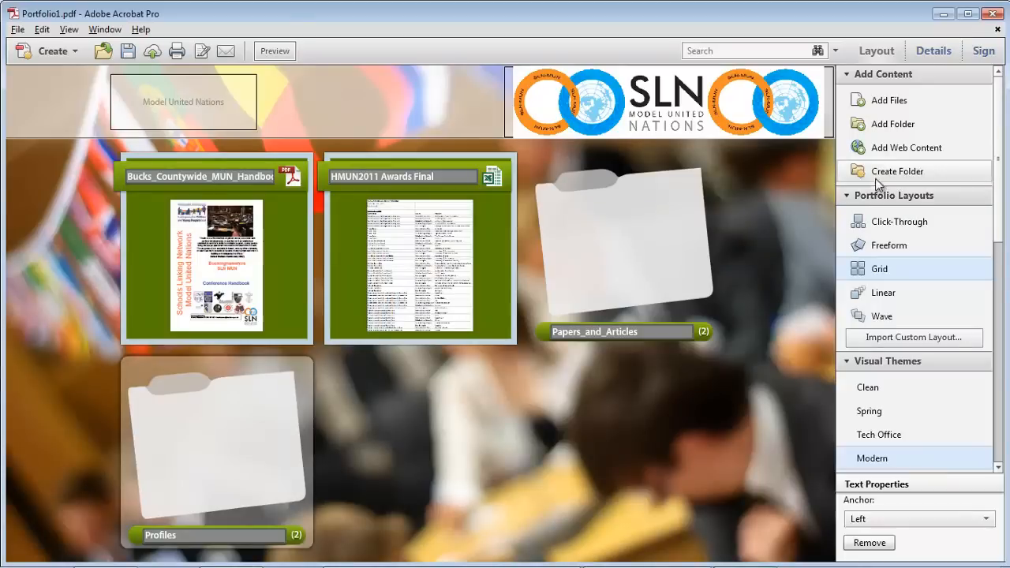
- Reorder the portfolio items so the Papers_and_Articles and Profiles folders come directly after the Bucks_Countywide_MUN_Handbook file
click(530, 290)
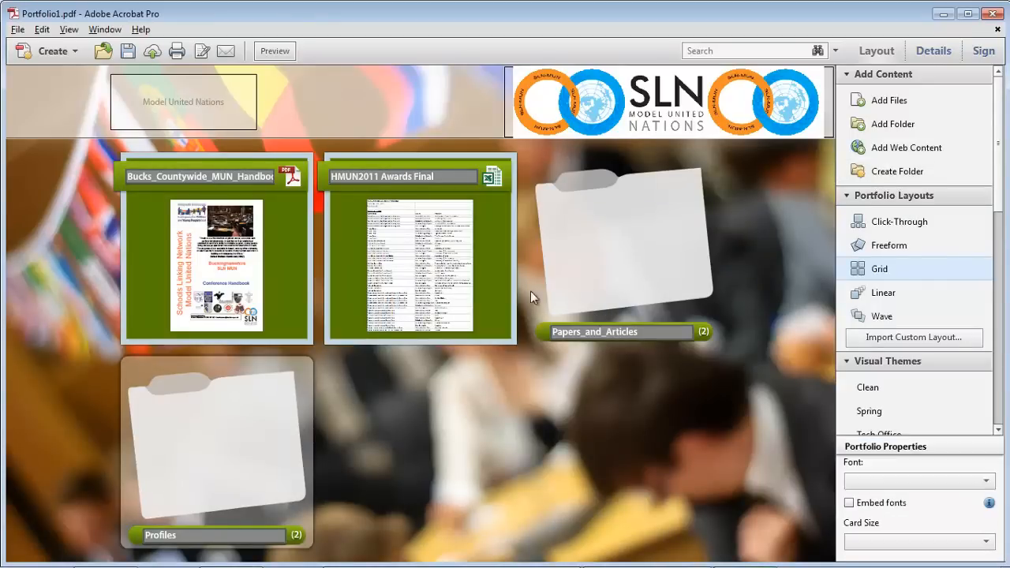
drag(552, 276, 316, 277)
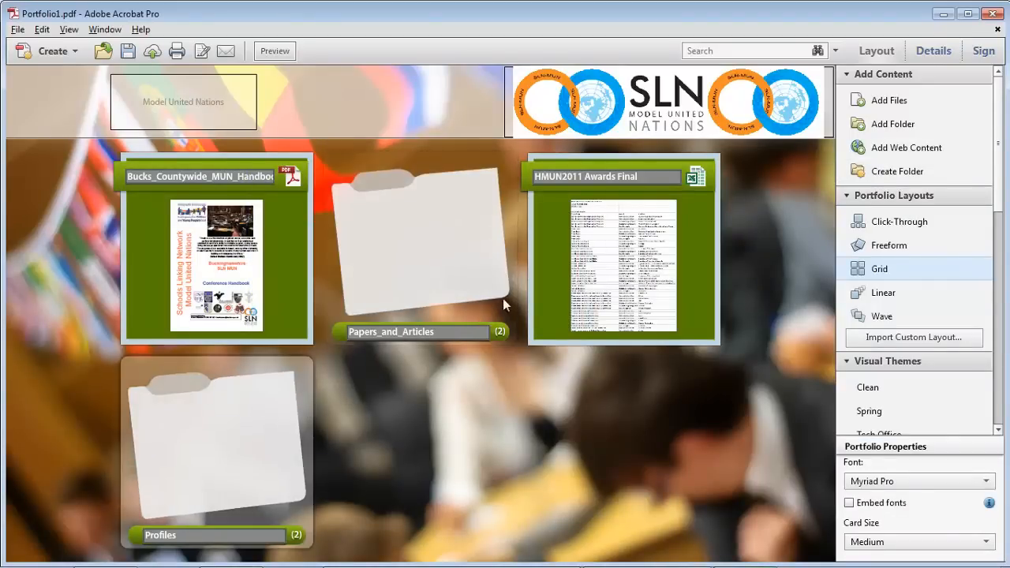
drag(528, 285, 528, 285)
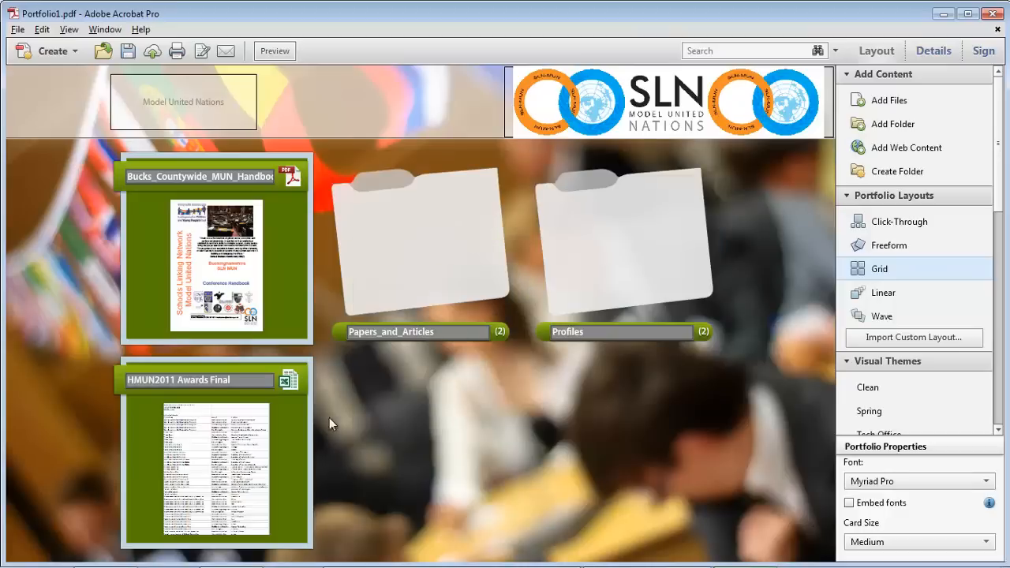
- Add the presentation Model United Nations- Training 1 from the Combine folder to the portfolio
click(875, 101)
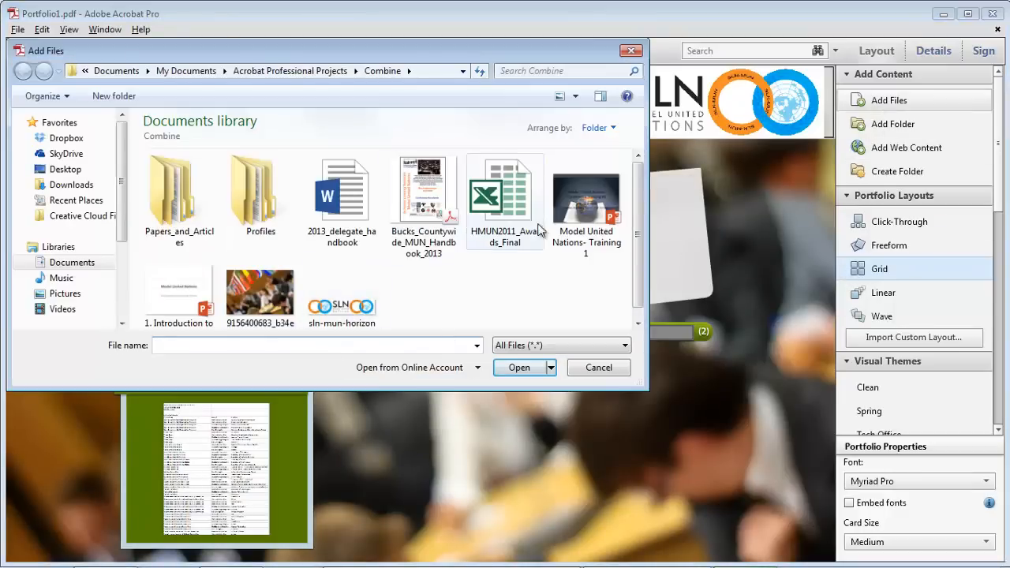
double_click(579, 201)
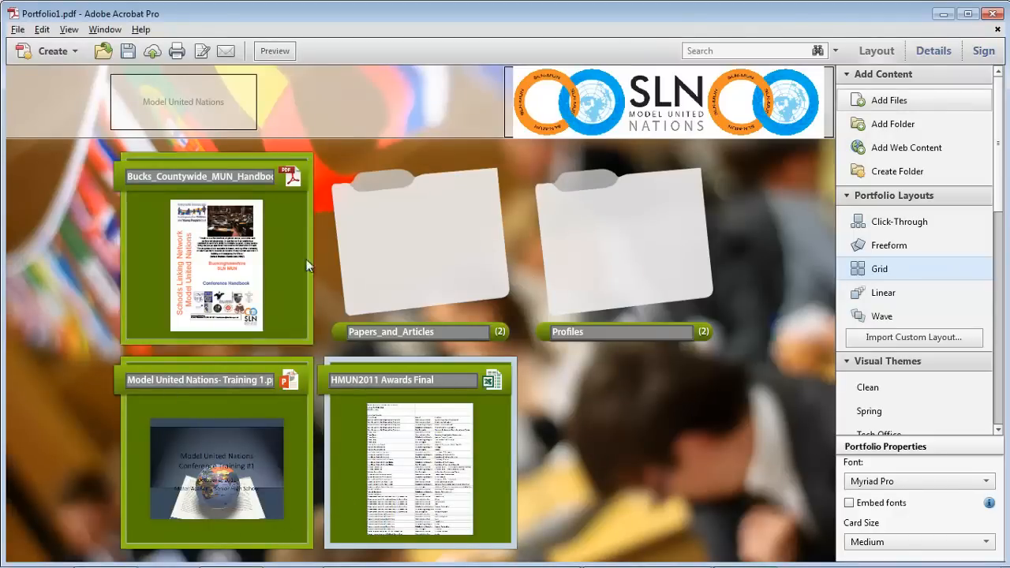
click(197, 327)
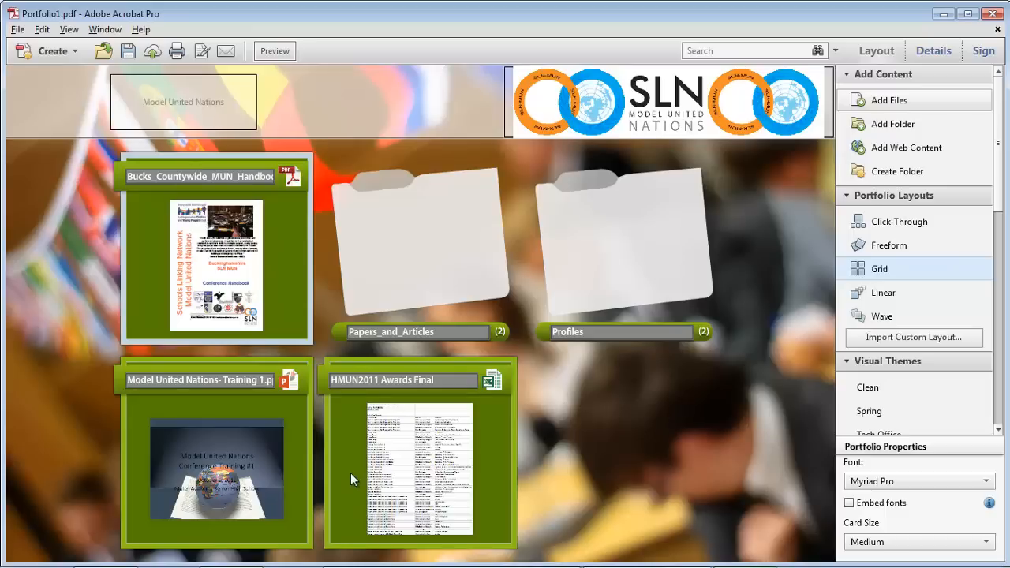